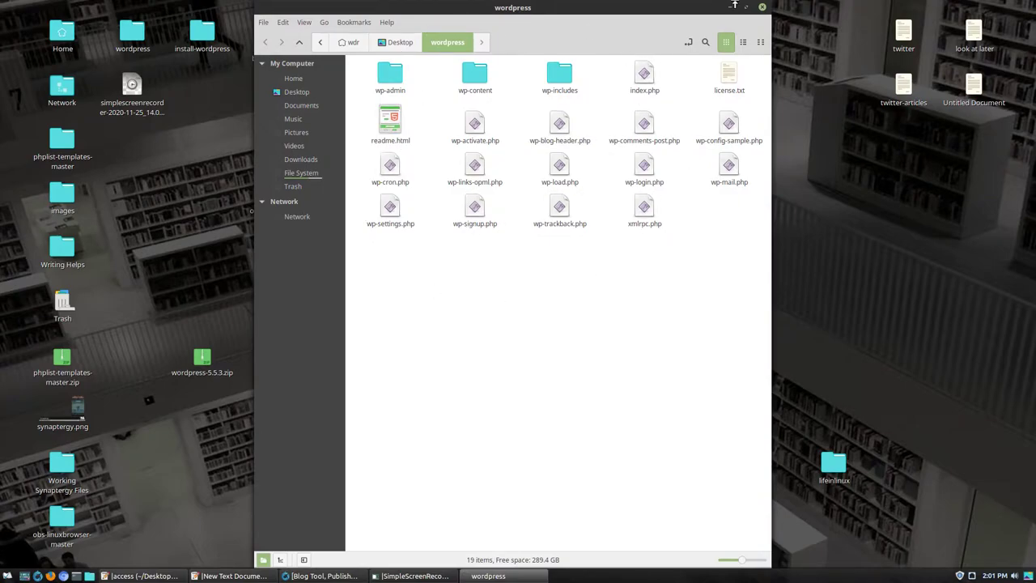
- Close the Nemo window showing the 19 extracted WordPress files
left_click(761, 7)
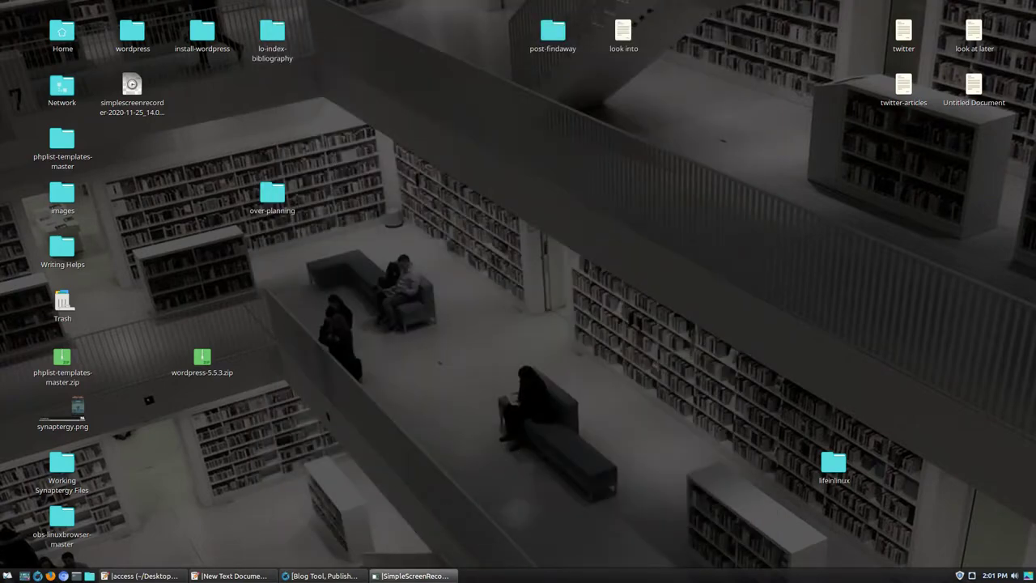
- Bring Waterfox forward and launch the MySQL Database Wizard from the cPanel - Main tab
left_click(346, 577)
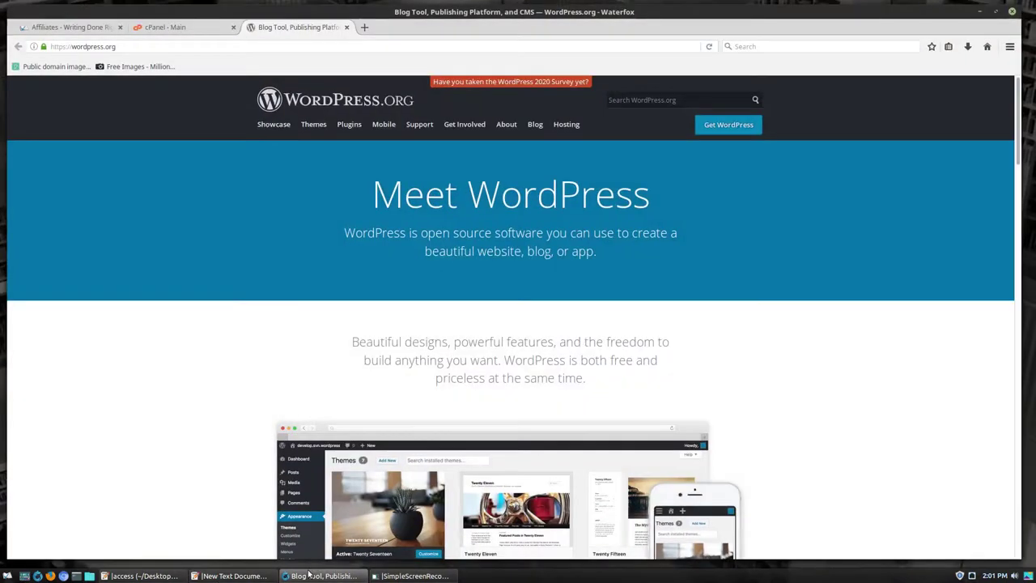
left_click(192, 29)
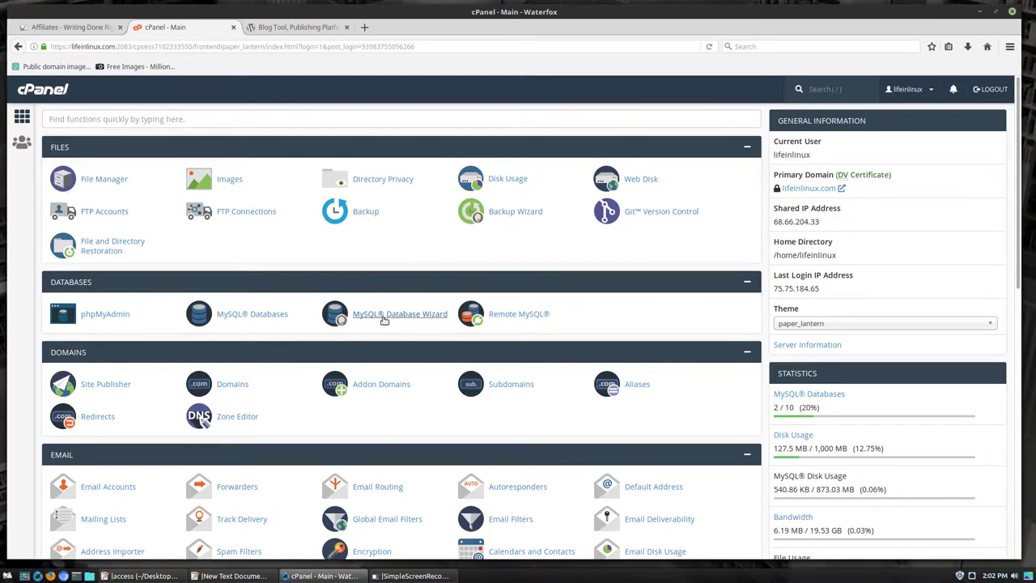
left_click(416, 319)
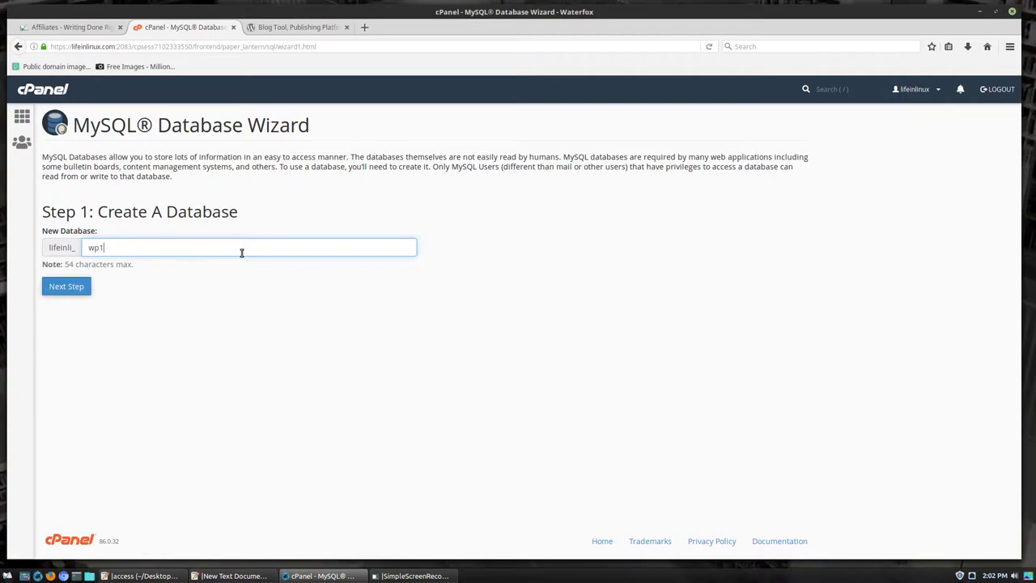
- Name the new database wplildb and create it
key("BackSpace")
key("BackSpace")
type("w")
type("plildb")
key("ctrl+a")
left_click(69, 287)
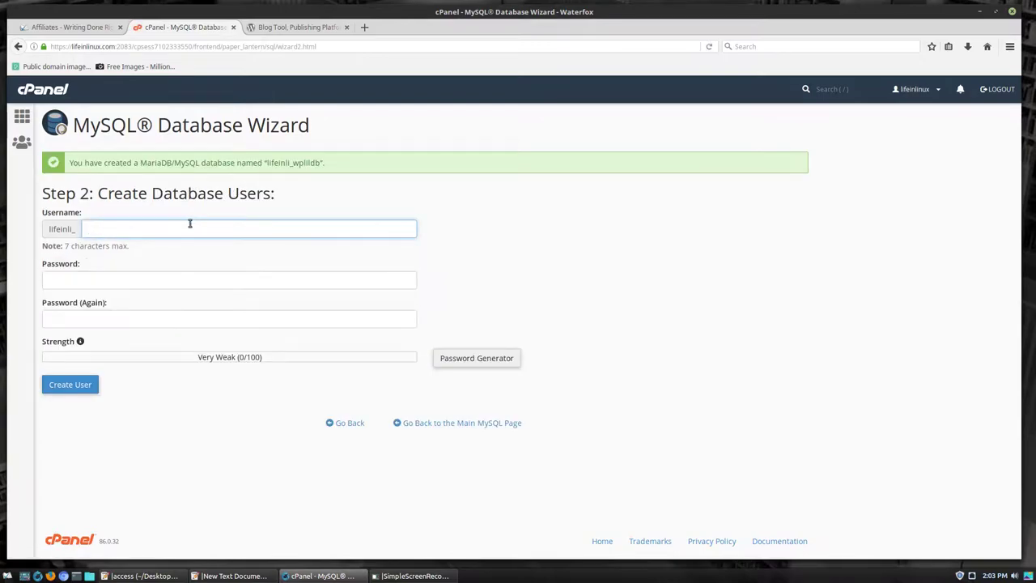
- Create a database user named after the database with a strong generated password
type("wplldb")
left_click(225, 158)
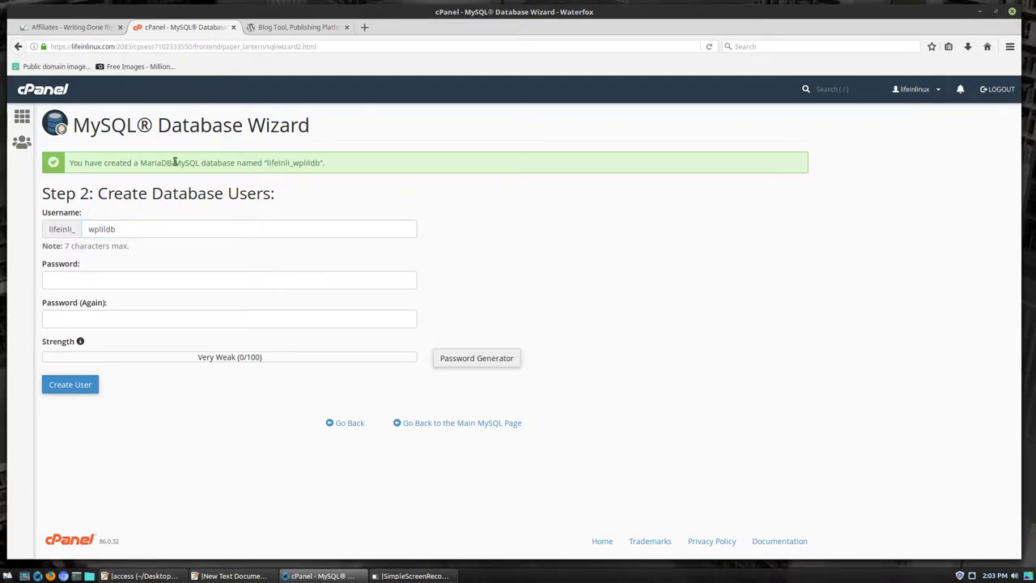
left_click_drag(266, 163, 321, 165)
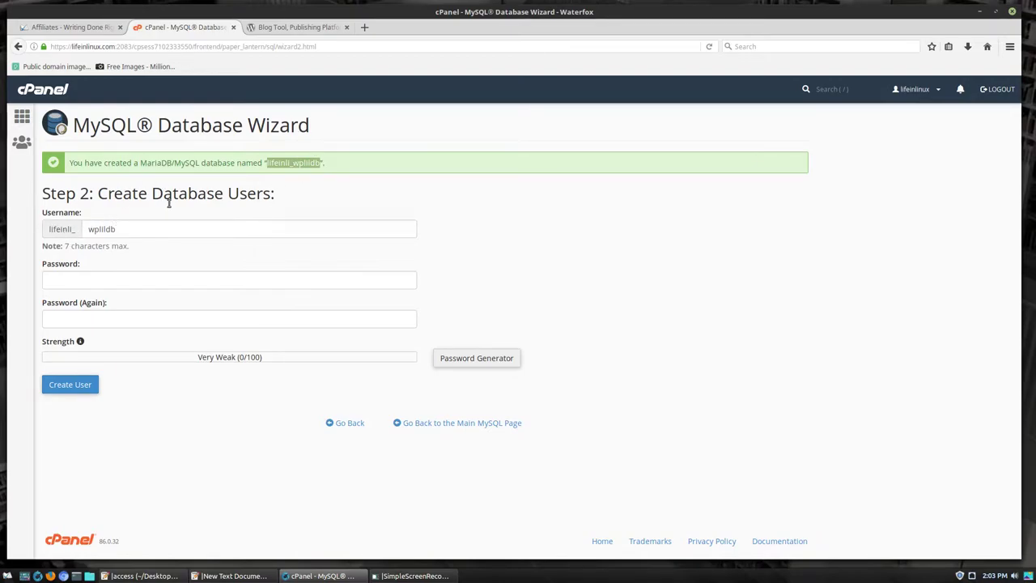
key("ctrl+v")
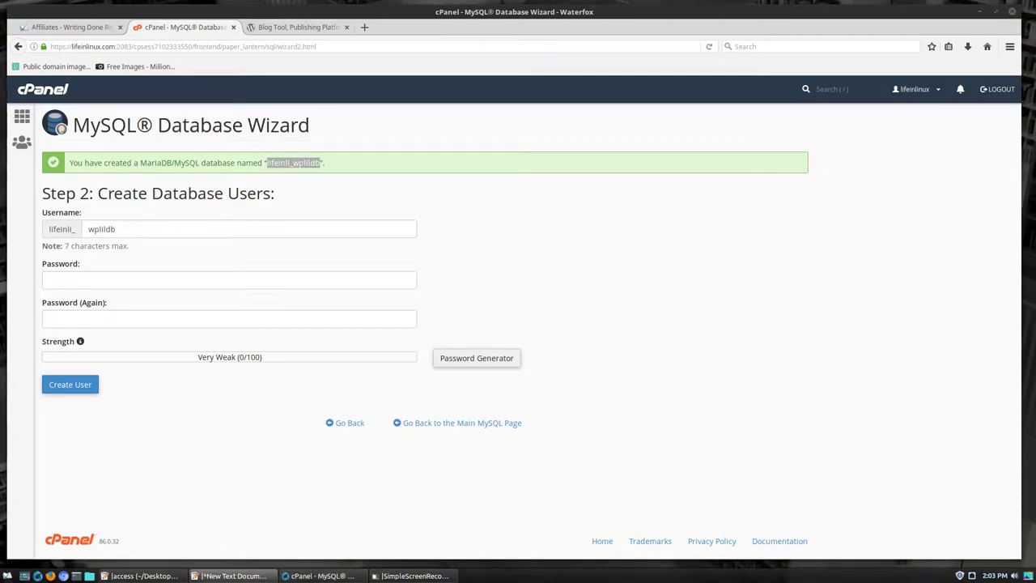
left_click(488, 358)
left_click_drag(506, 281, 306, 264)
left_click(428, 342)
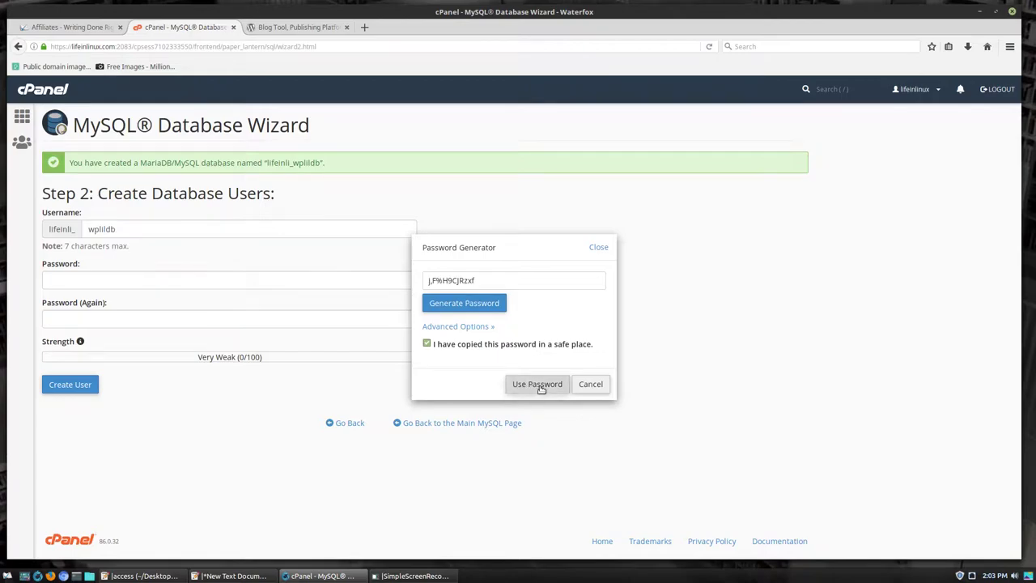
left_click(538, 385)
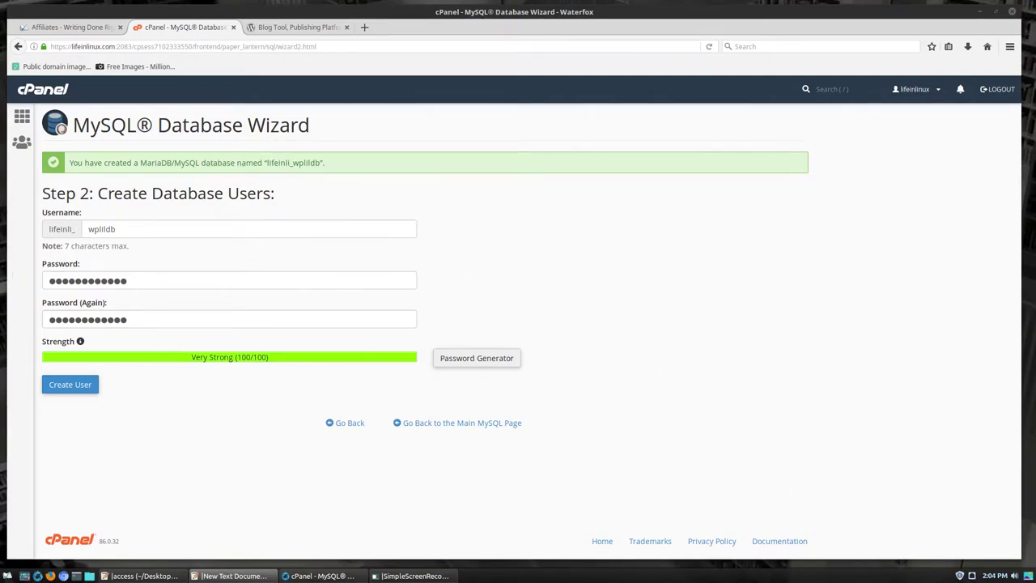
left_click(77, 386)
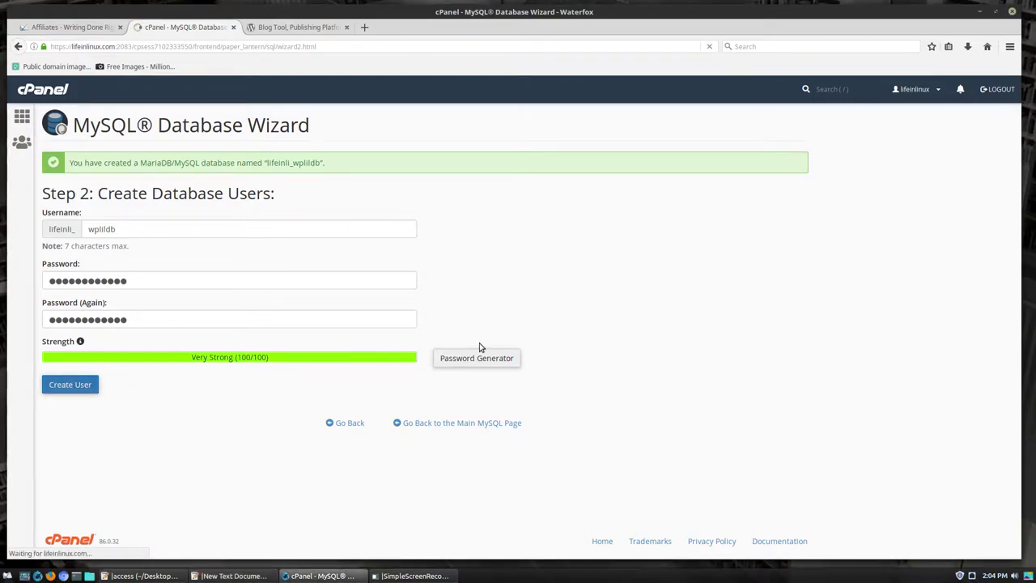
- Grant the user ALL PRIVILEGES on the database and finish the wizard
left_click(50, 248)
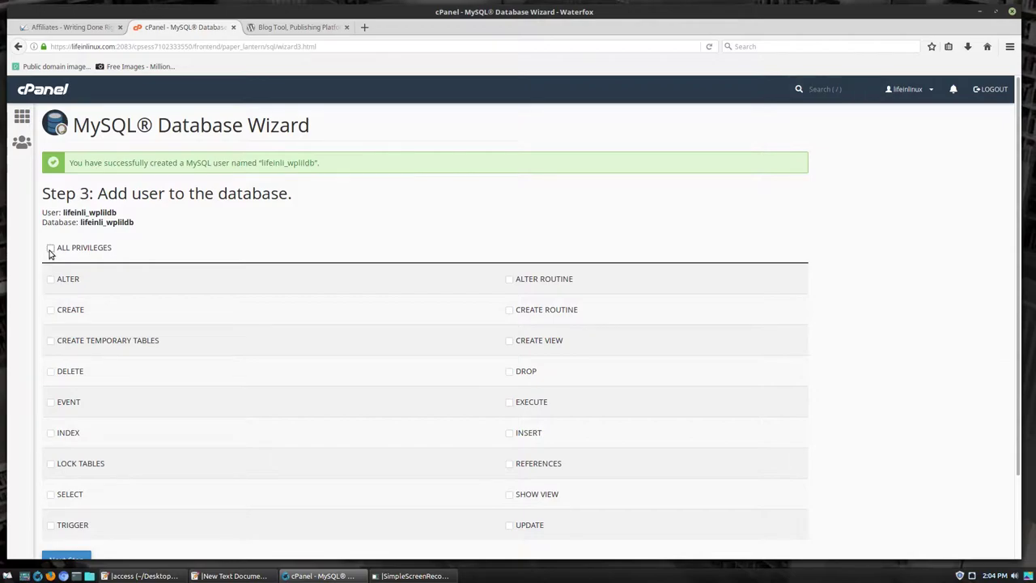
scroll(235, 249, "down", 2)
left_click(73, 468)
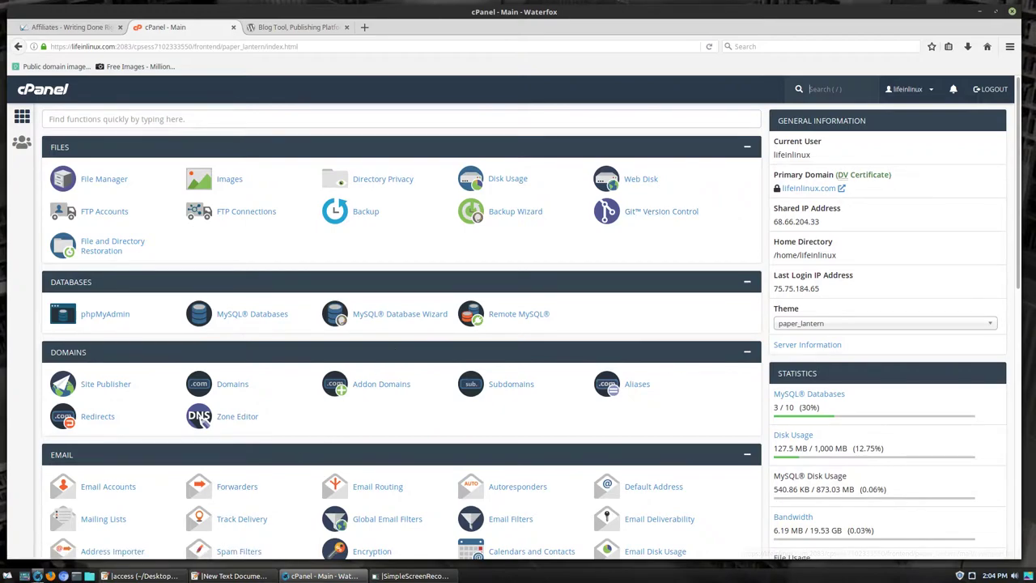
- Launch FileZilla and connect to the saved lifeinlinux host from the Quickconnect list
left_click(6, 576)
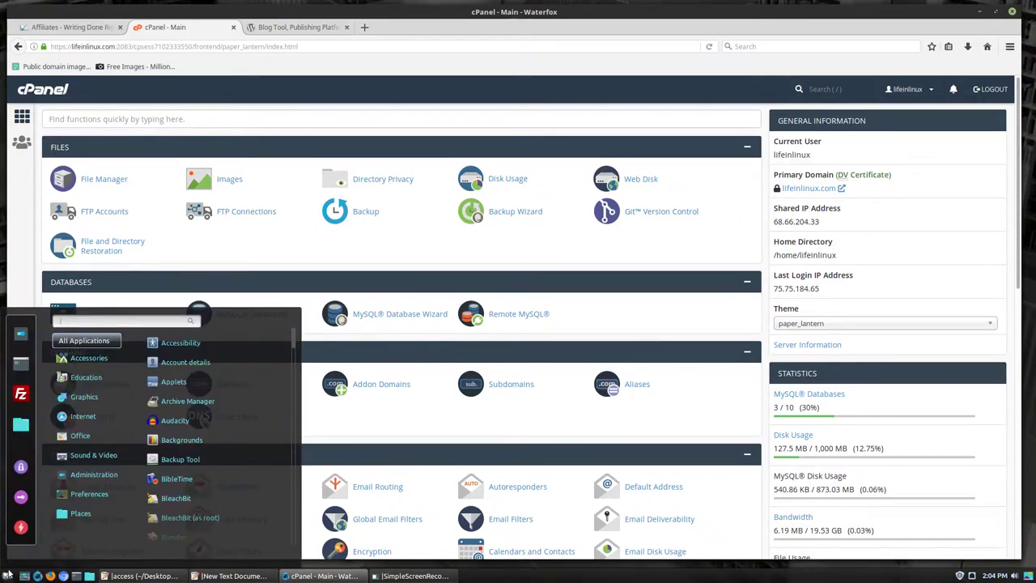
left_click(22, 399)
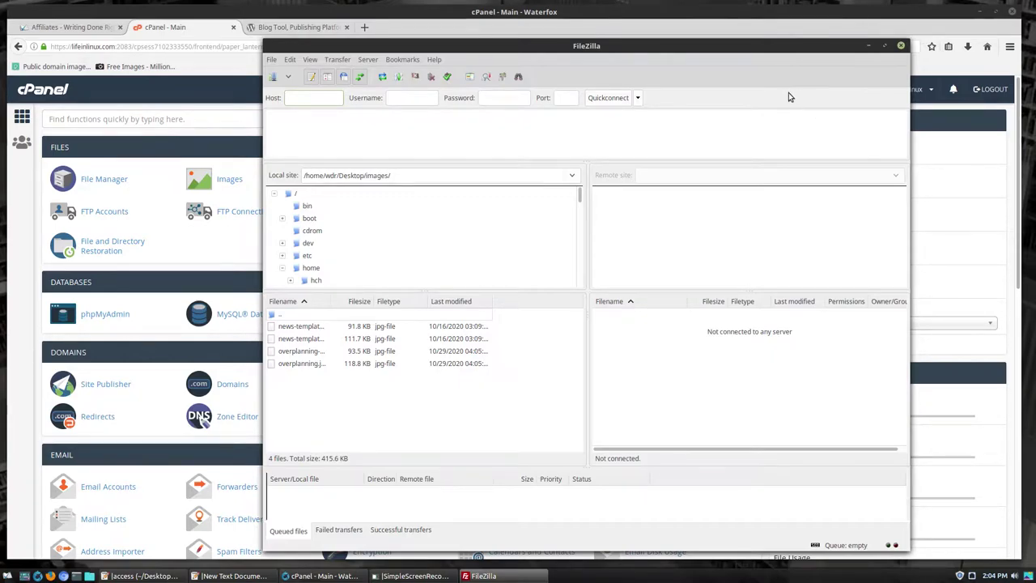
left_click(639, 98)
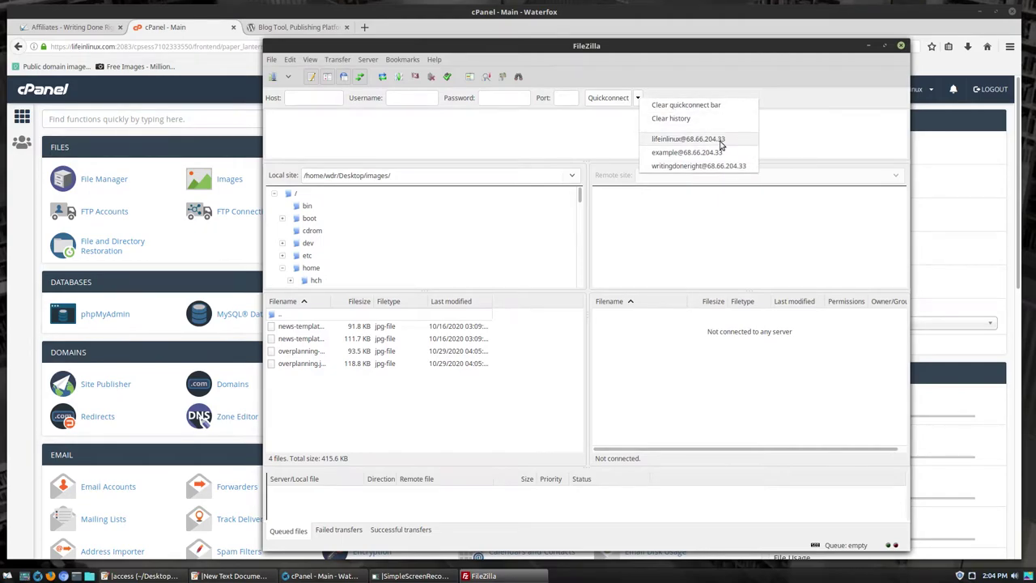
left_click(688, 139)
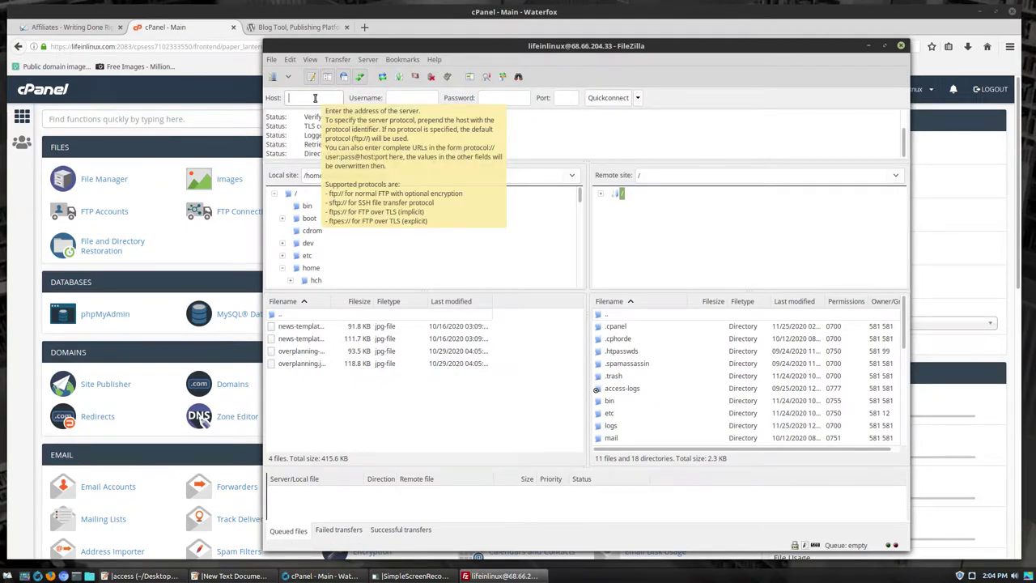
- Fill in the Quickconnect host field, replacing ftp.lifeinlinux.com with the server's IP address
left_click(315, 97)
type("ftp.")
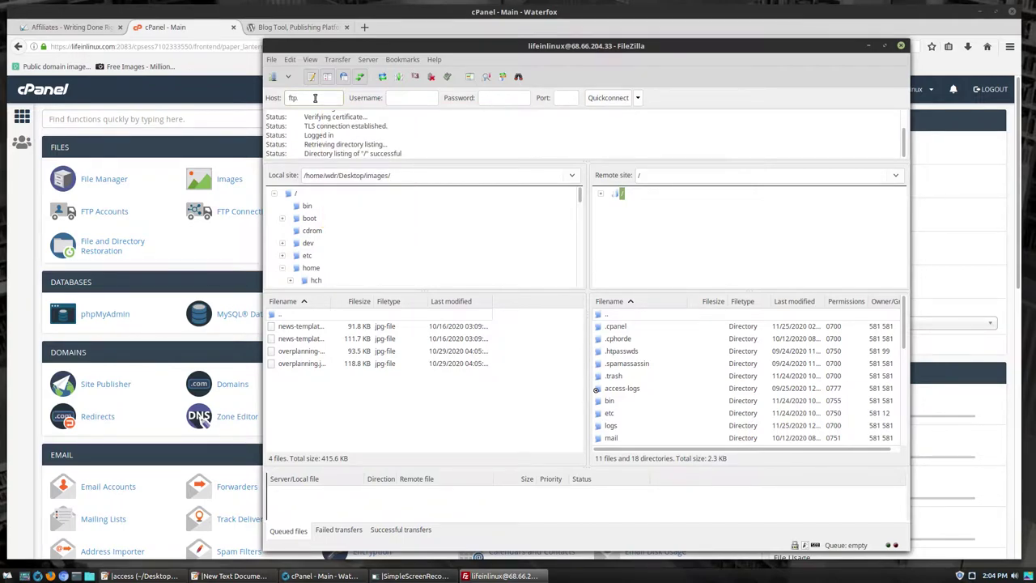
type("lifeinlinux.com")
key("BackSpace")
key("BackSpace")
key("BackSpace")
key("BackSpace")
key("BackSpace")
key("BackSpace")
key("BackSpace")
key("BackSpace")
key("BackSpace")
key("BackSpace")
key("BackSpace")
key("BackSpace")
key("BackSpace")
key("BackSpace")
key("BackSpace")
key("BackSpace")
key("BackSpace")
key("BackSpace")
key("BackSpace")
type("68")
key("BackSpace")
key("BackSpace")
key("BackSpace")
key("BackSpace")
key("BackSpace")
key("BackSpace")
key("BackSpace")
key("BackSpace")
key("BackSpace")
left_click(515, 98)
- Delete the five files .htaccess through robots.txt from the remote public_html folder
left_click(670, 393)
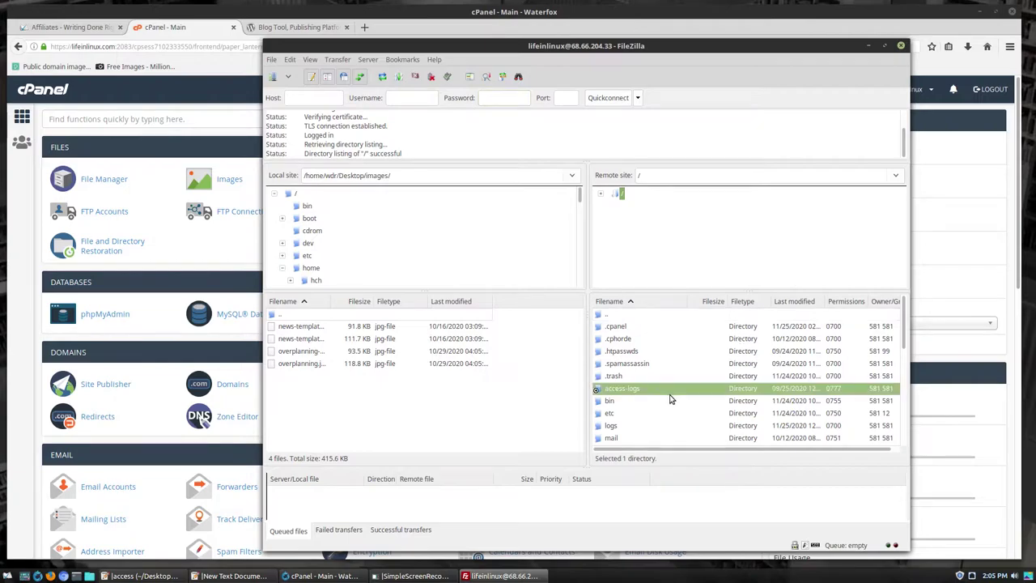
scroll(670, 398, "down", 2)
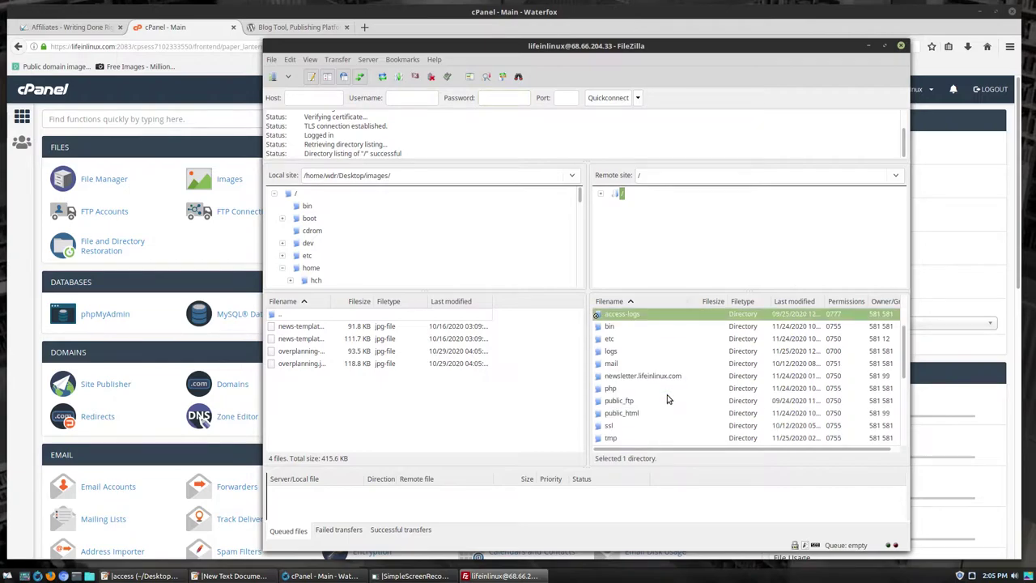
left_click(613, 375)
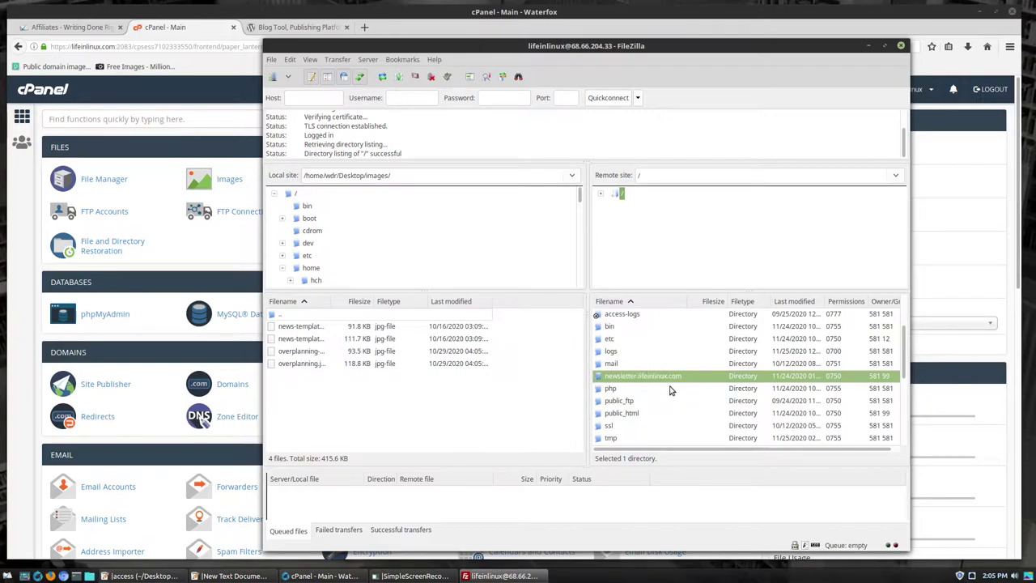
double_click(621, 414)
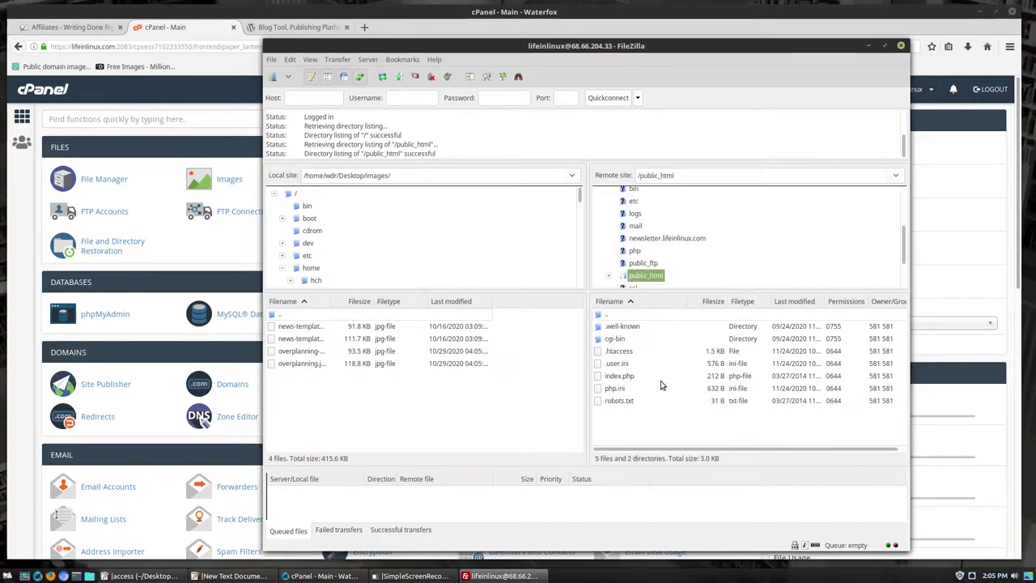
left_click(611, 356)
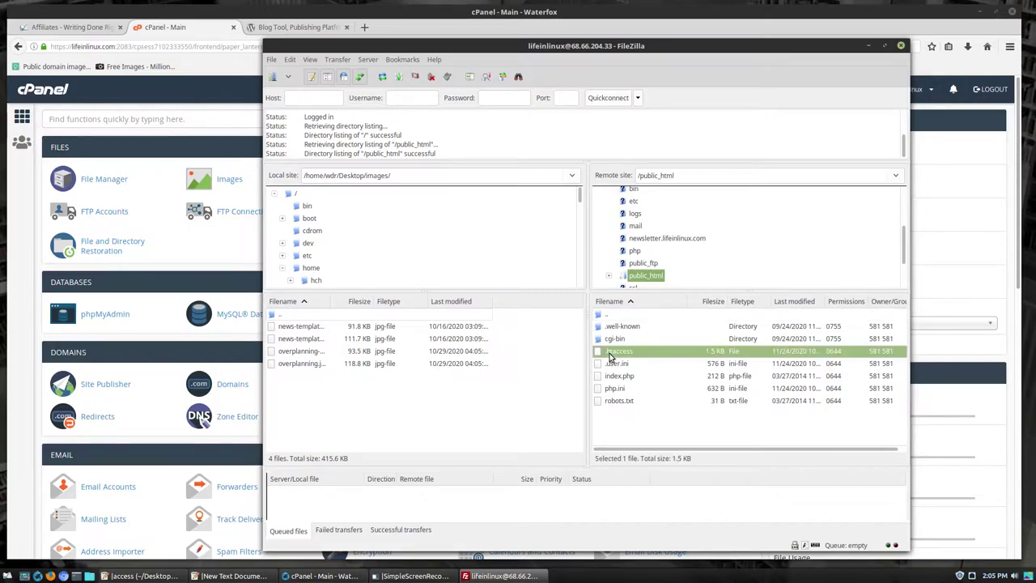
left_click(612, 402, "shift")
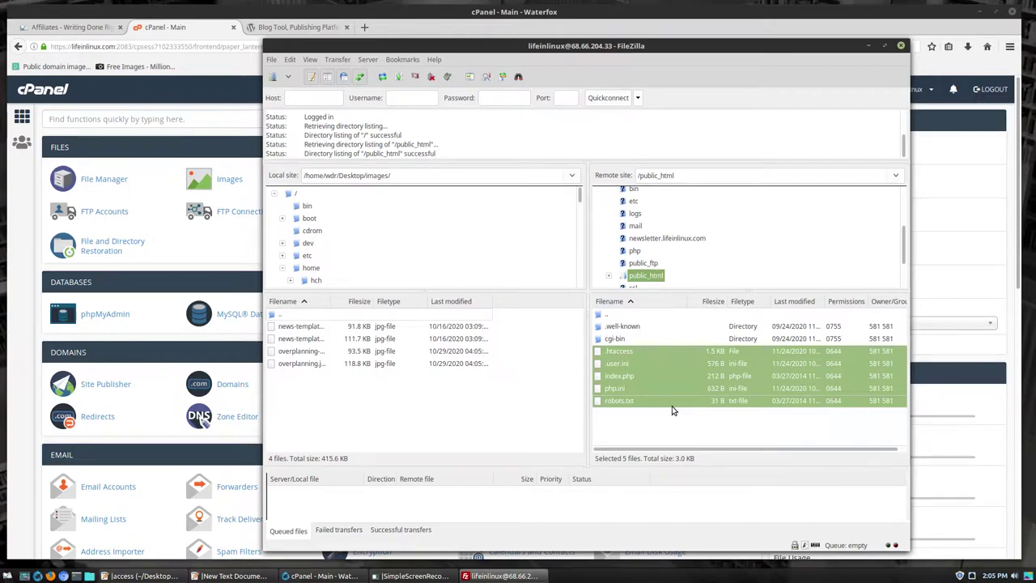
key("Delete")
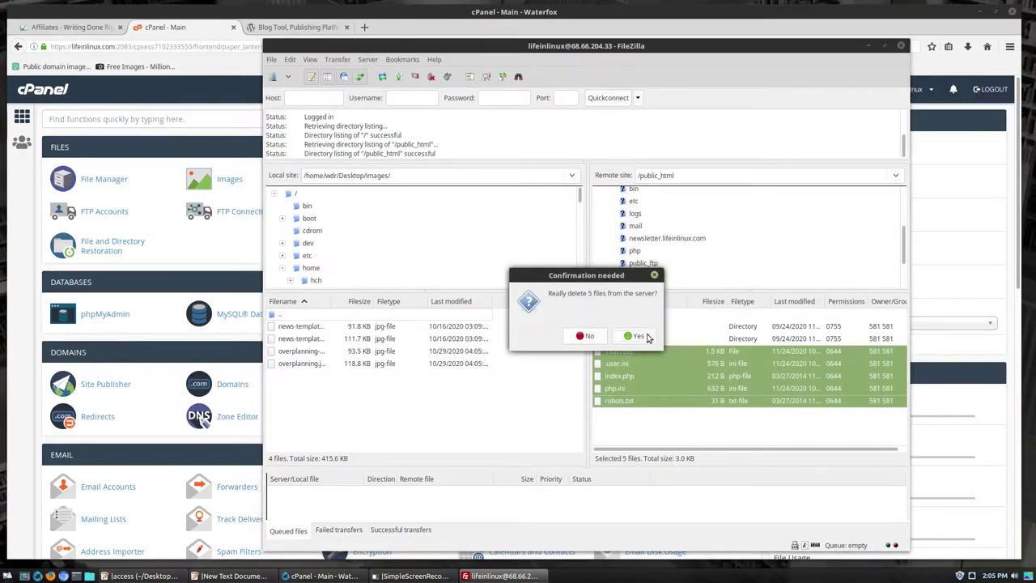
left_click(636, 336)
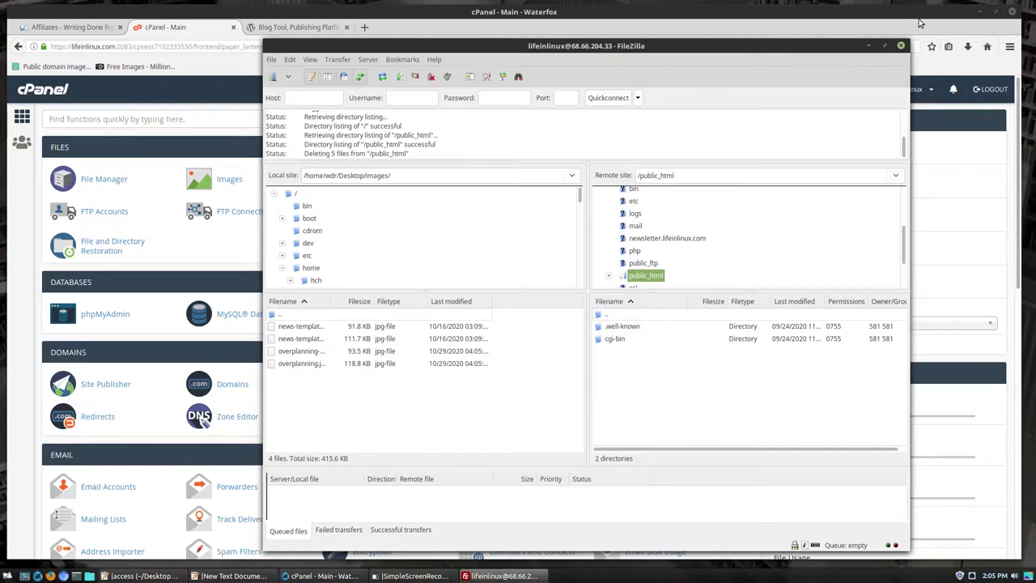
left_click(981, 13)
left_click_drag(799, 46, 917, 27)
- Drag all contents of the desktop wordpress folder into the remote public_html pane
double_click(134, 31)
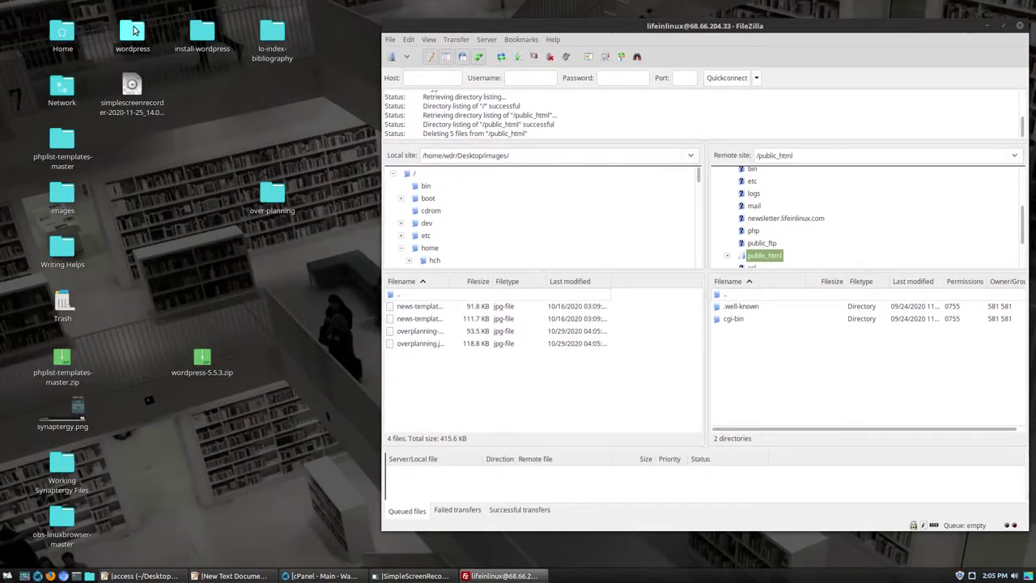
left_click_drag(477, 19, 235, 51)
left_click_drag(493, 351, 764, 331)
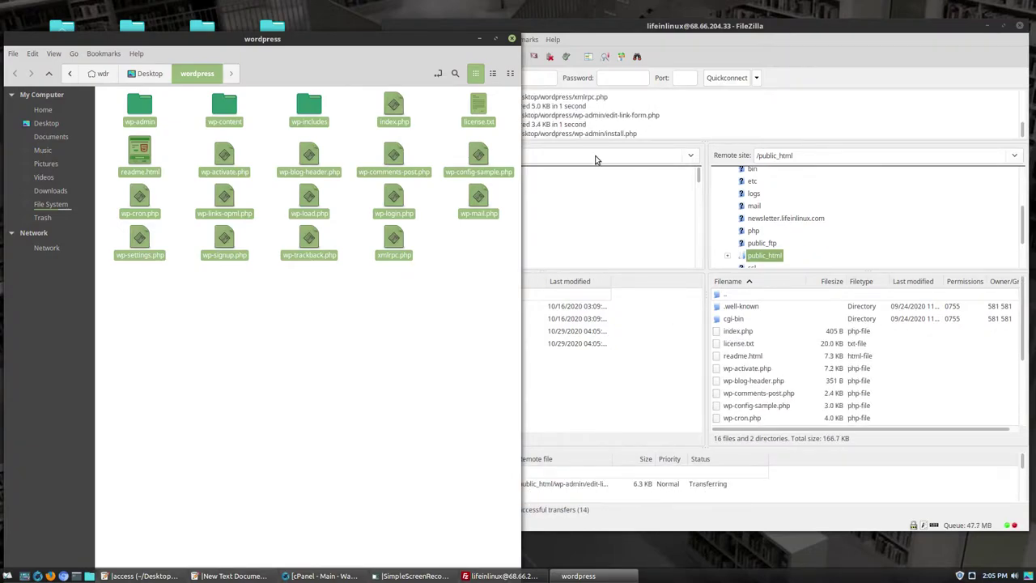
left_click(539, 340)
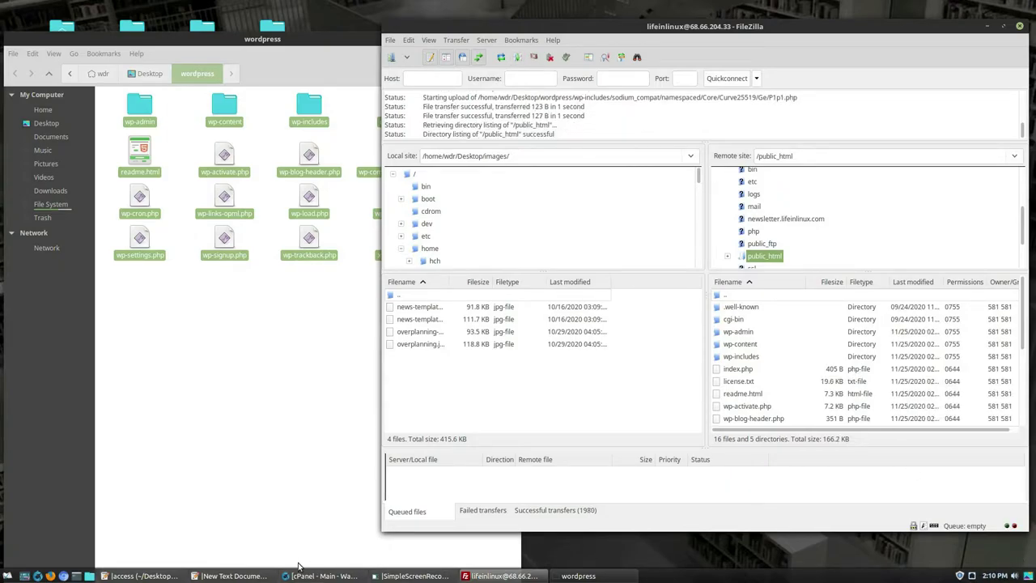
left_click(309, 576)
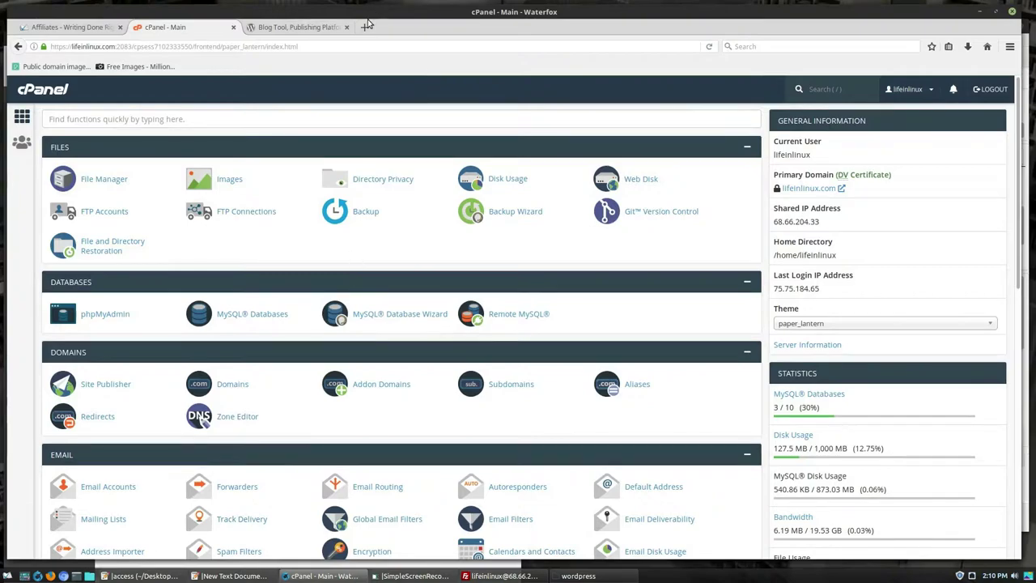
- Load lifeinlinux.com in Waterfox and continue setup with English (United States)
left_click(363, 31)
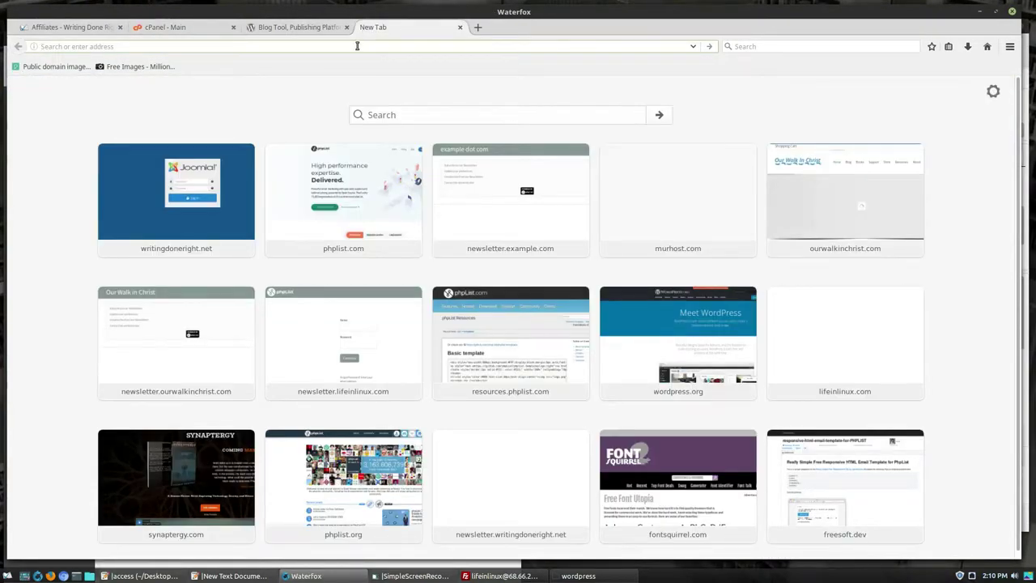
type("lifeinlinux.com/")
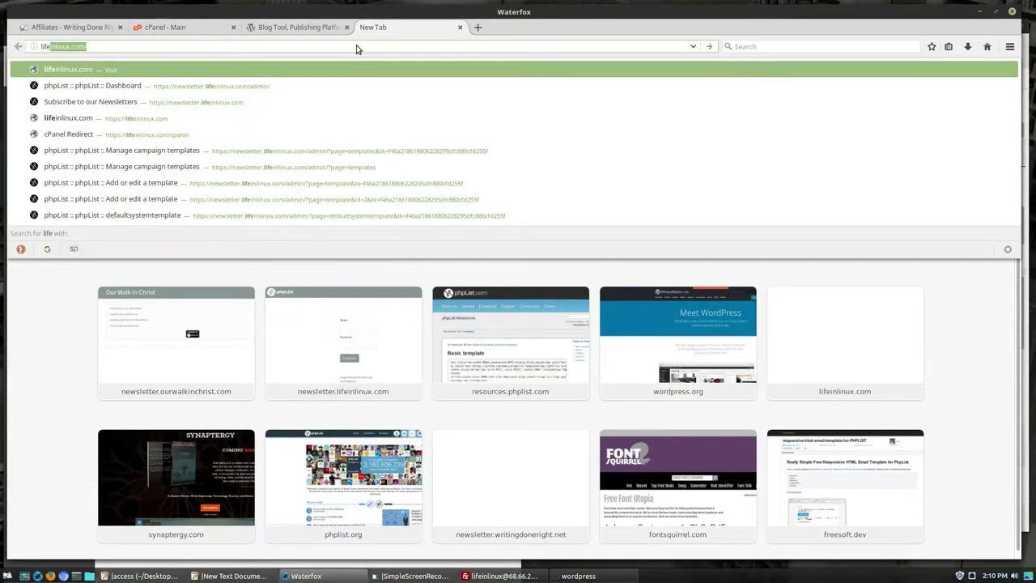
key("Return")
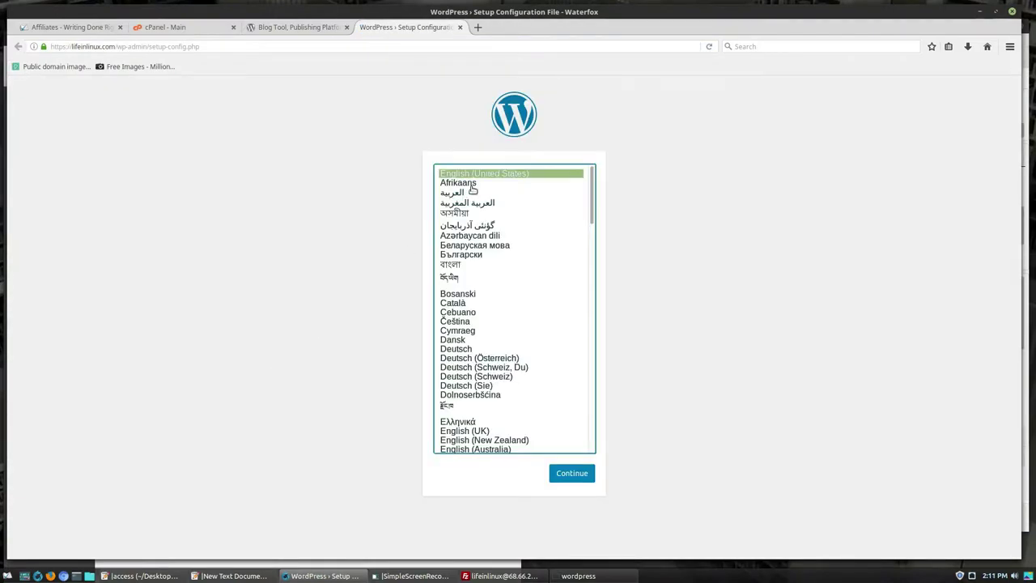
left_click(571, 475)
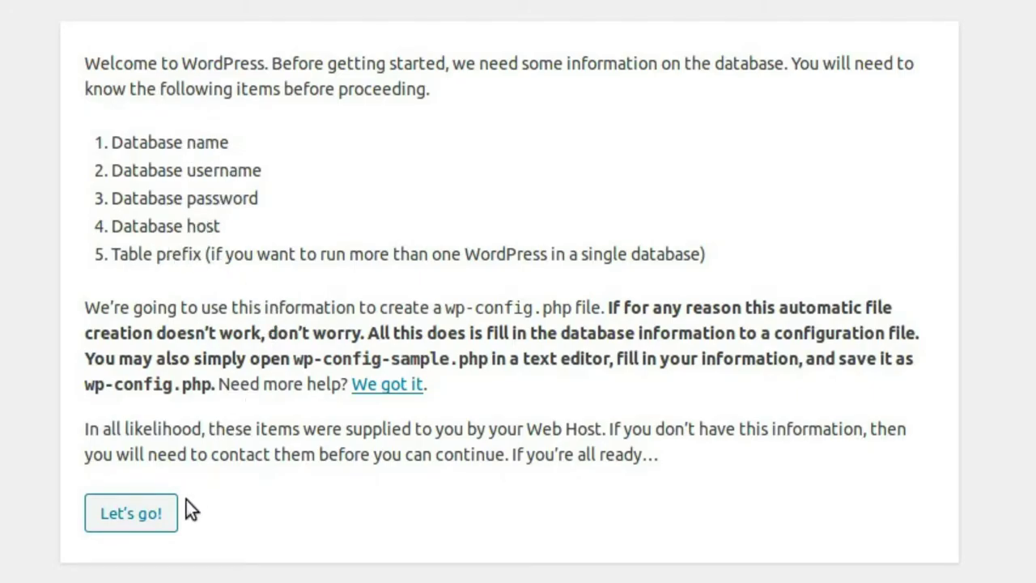
- Paste the database name lifeinli_wplildb, its username and password into the connection form
left_click(156, 516)
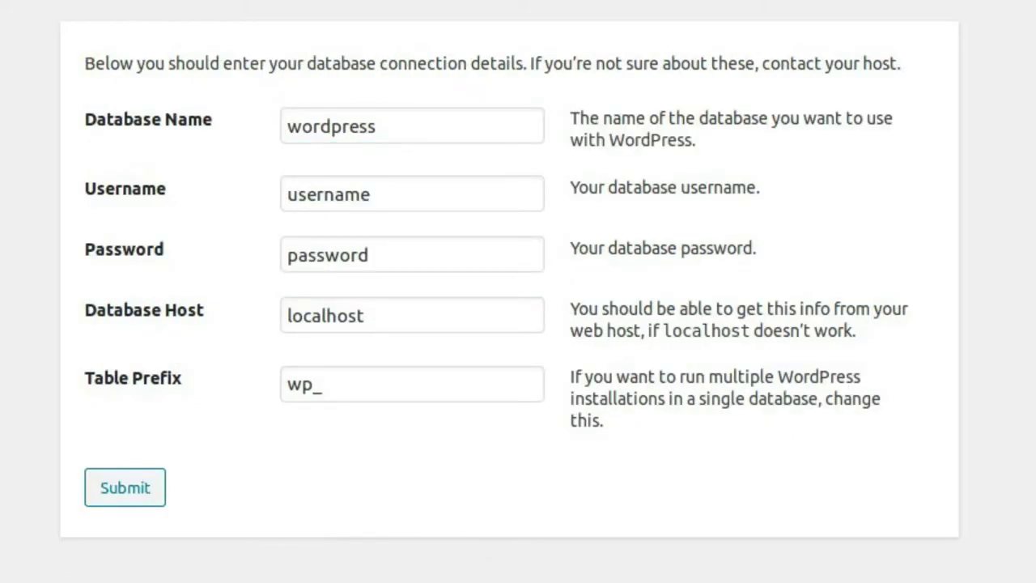
left_click_drag(391, 129, 171, 153)
type("lifeinli_wplildb")
left_click_drag(392, 193, 204, 194)
type("lifeinli_wplildb")
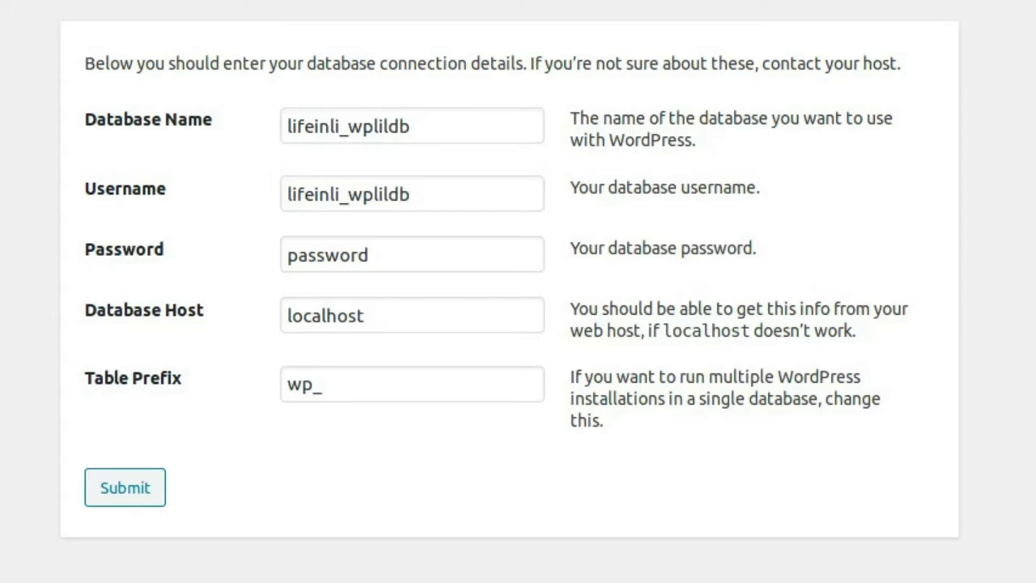
left_click_drag(387, 254, 163, 213)
key("ctrl+v")
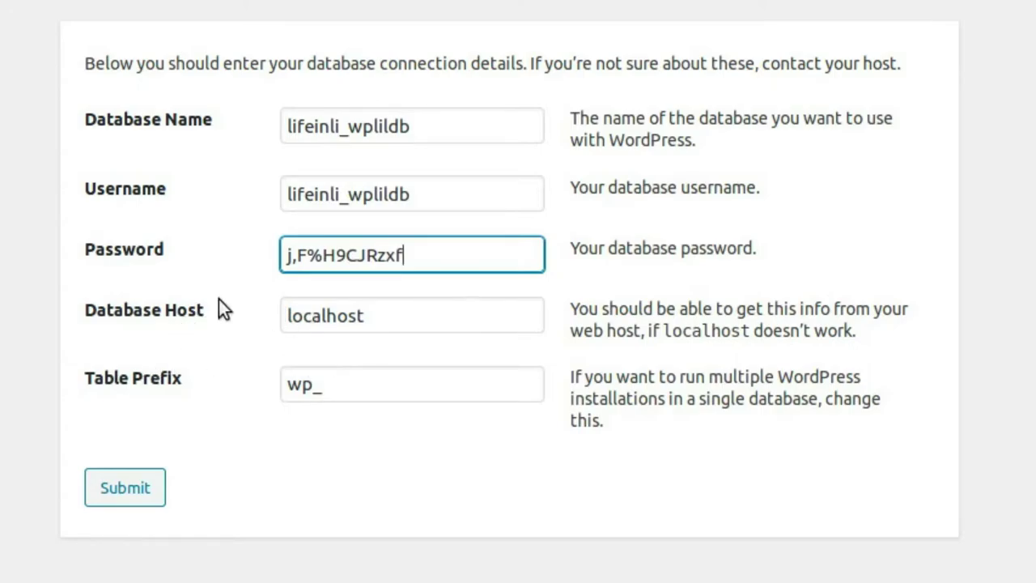
- Keep host localhost and table prefix wp_, then submit the details
left_click_drag(412, 317, 211, 322)
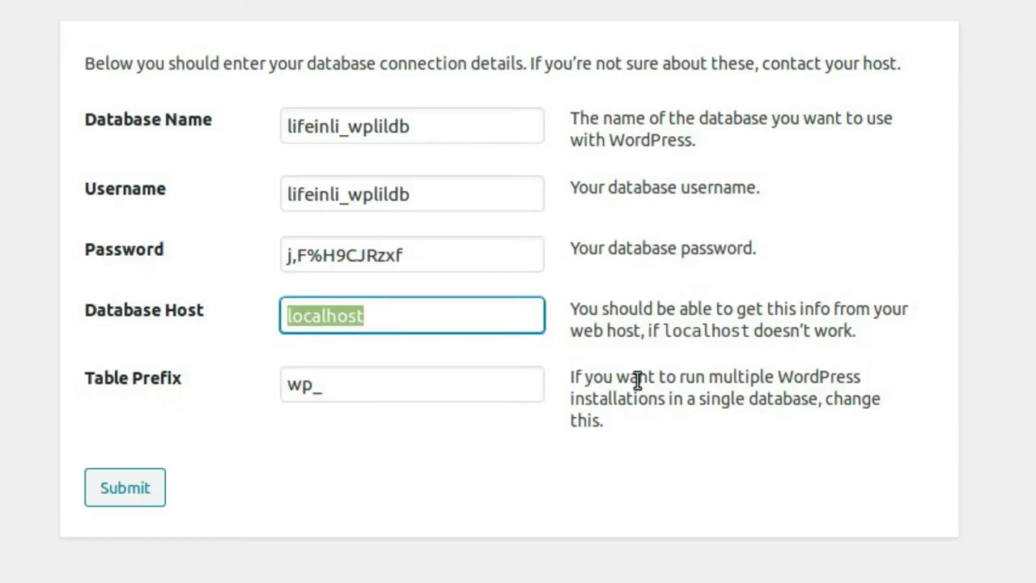
left_click(447, 310)
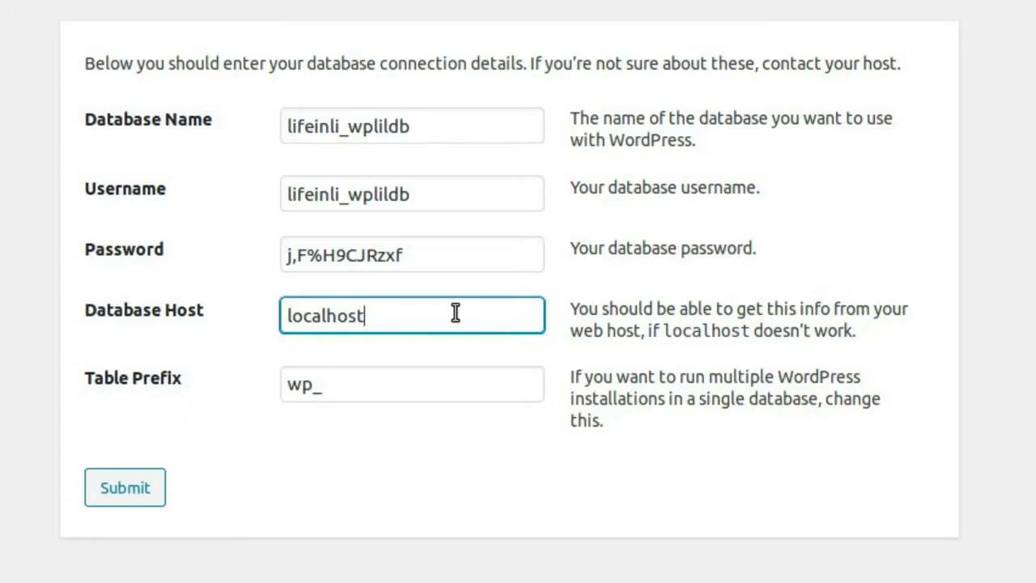
left_click(412, 390)
key("Left")
key("Left")
key("Right")
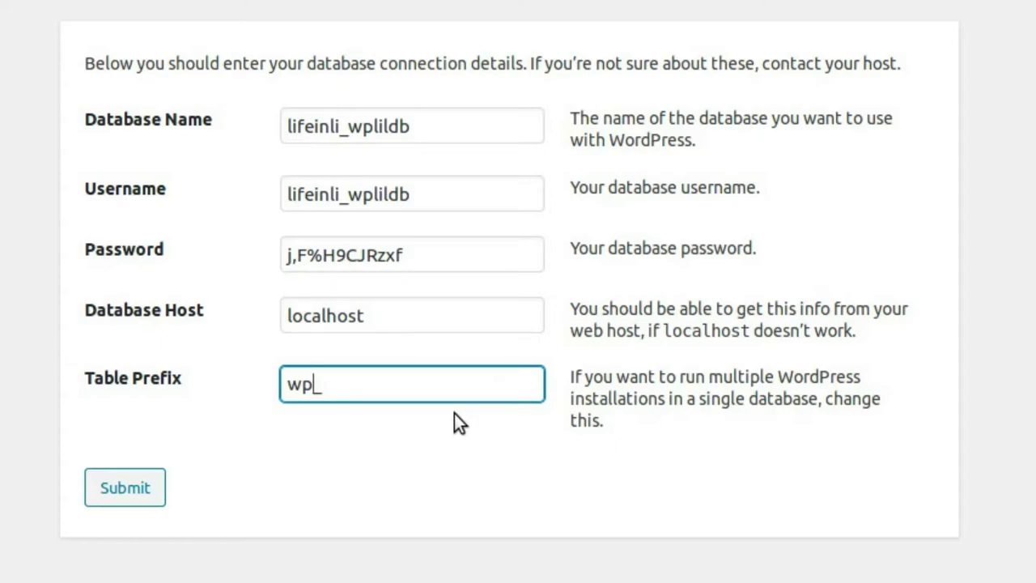
type("2")
key("BackSpace")
left_click(126, 489)
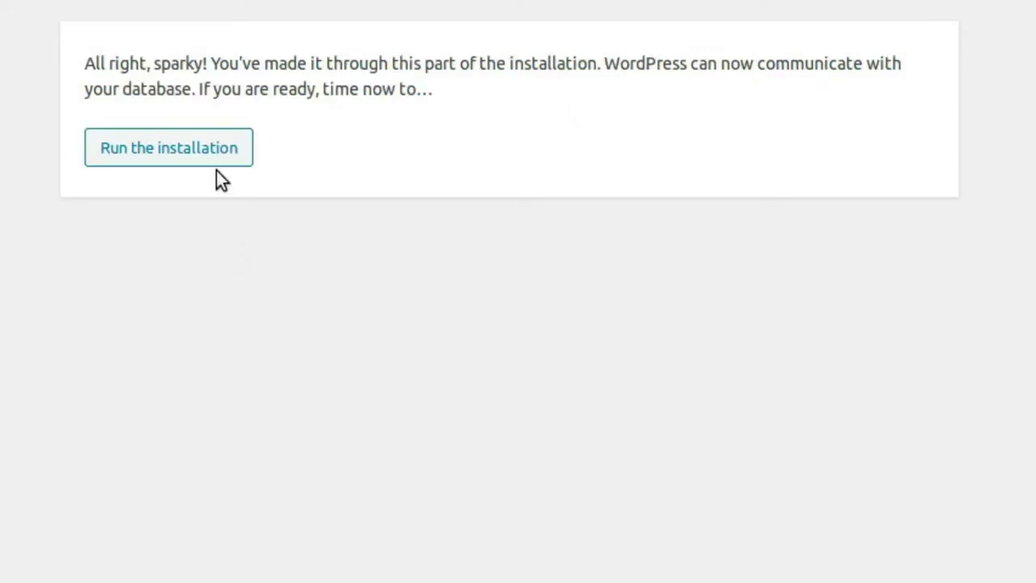
- Run the installation and enter Life in Linux as the site title
left_click(209, 149)
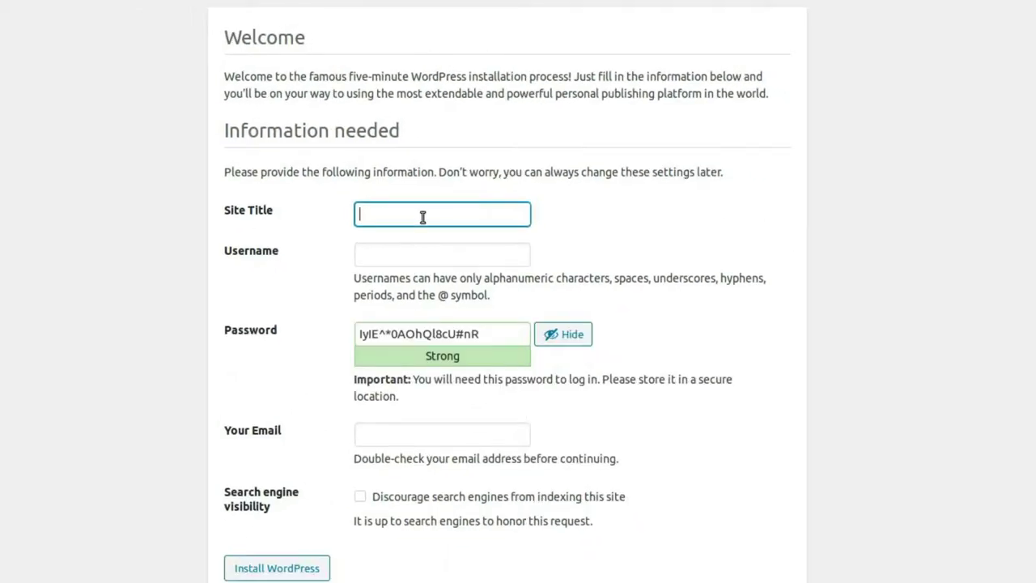
type("Life in Linux")
key("Tab")
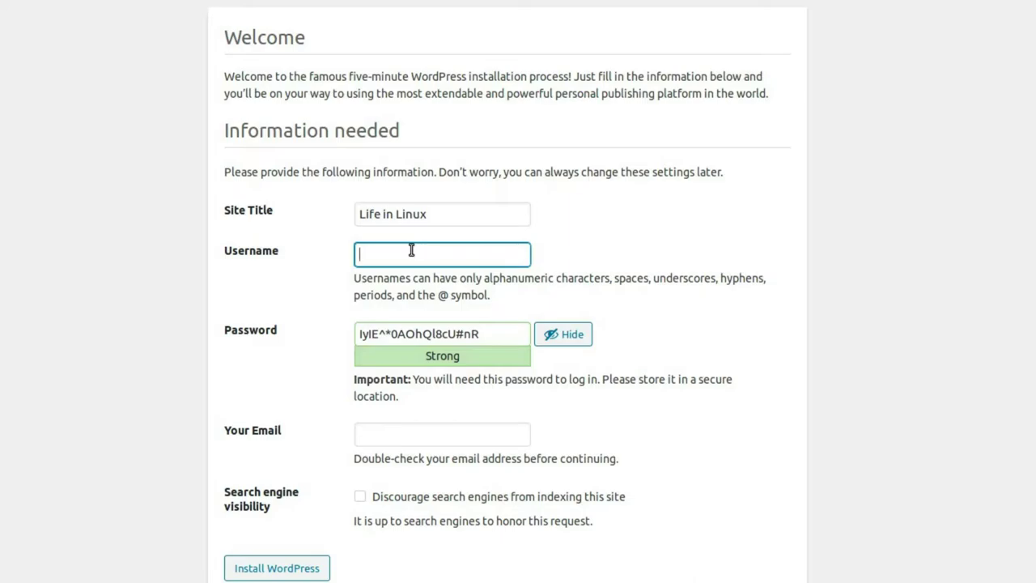
- Enter a custom admin username, replacing several trial names
type("admin")
key("BackSpace")
type("n")
key("BackSpace")
key("BackSpace")
key("BackSpace")
key("BackSpace")
key("BackSpace")
type("lifein")
key("BackSpace")
key("BackSpace")
type("inlinux")
key("BackSpace")
key("BackSpace")
key("BackSpace")
key("BackSpace")
key("BackSpace")
key("BackSpace")
key("BackSpace")
key("BackSpace")
key("BackSpace")
key("BackSpace")
key("BackSpace")
type("ad")
key("BackSpace")
key("BackSpace")
type("admin")
key("BackSpace")
key("BackSpace")
key("BackSpace")
key("BackSpace")
key("BackSpace")
type("tomadminli")
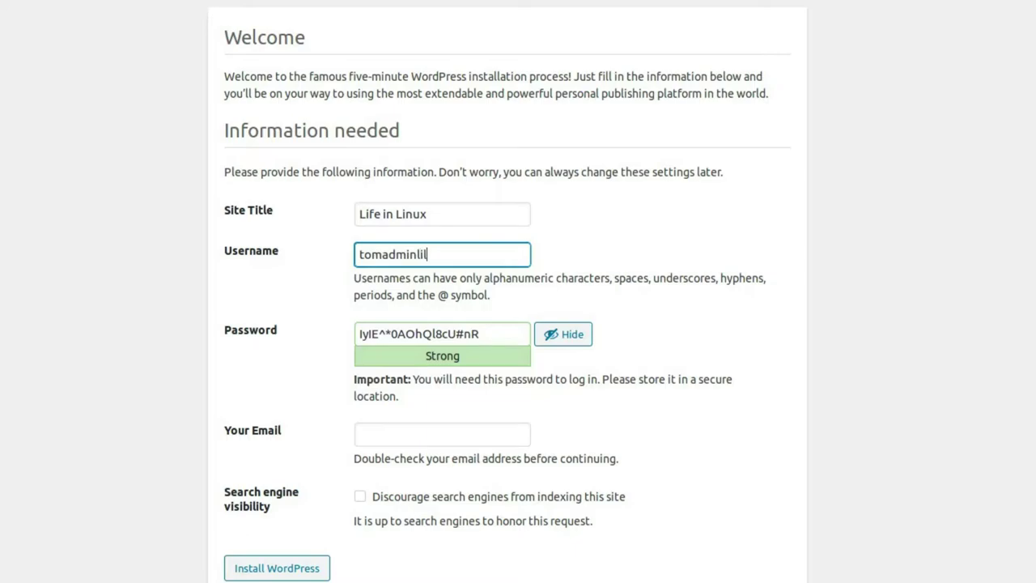
key("ctrl+a")
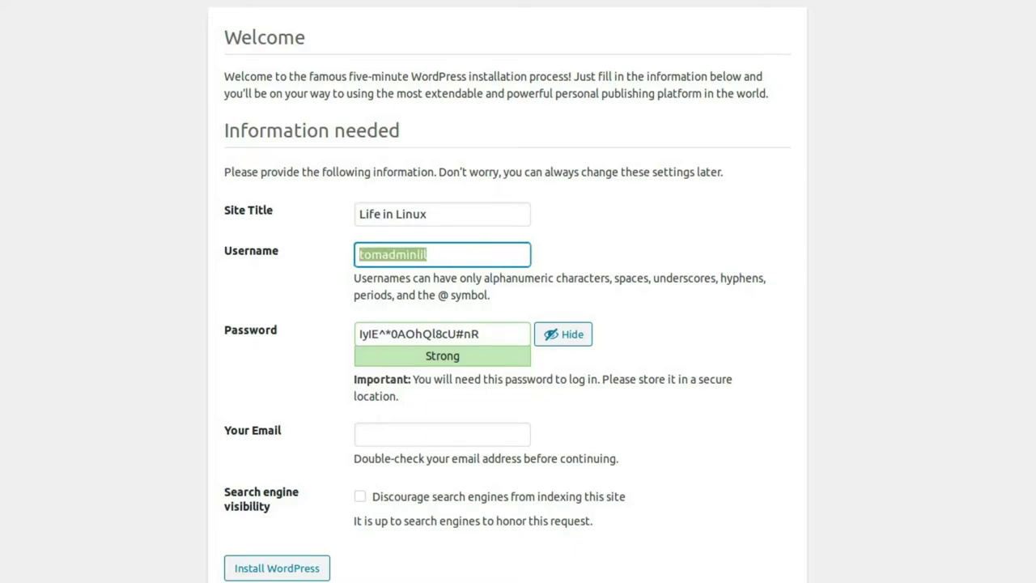
type("wdrli")
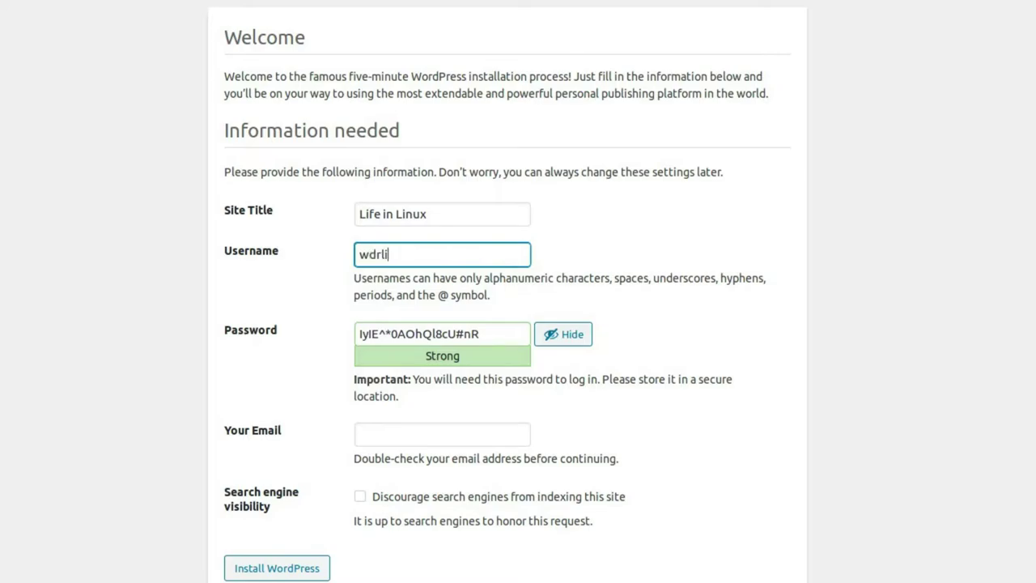
type("lad")
key("ctrl+a")
key("ctrl+c")
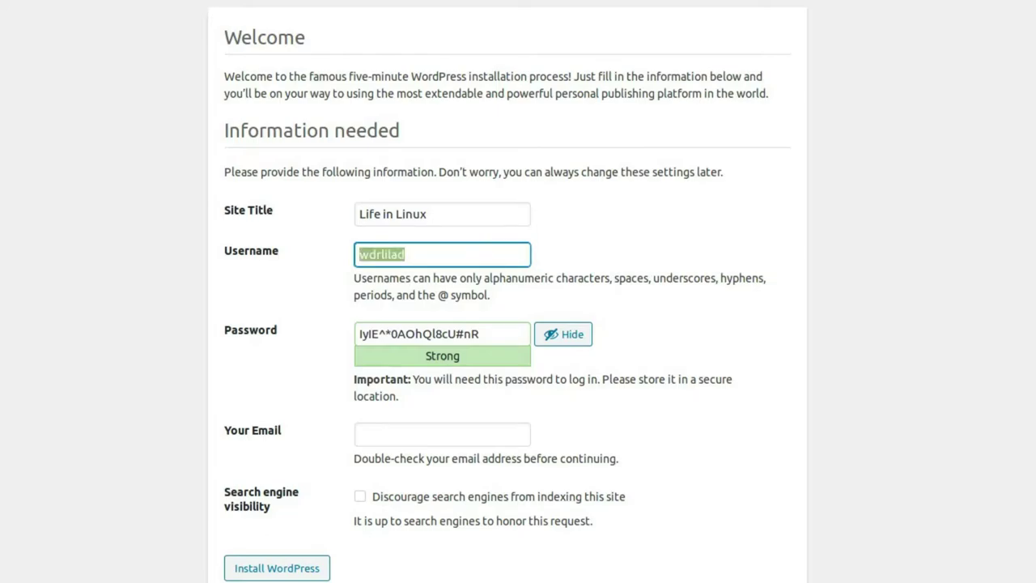
key("alt+Tab")
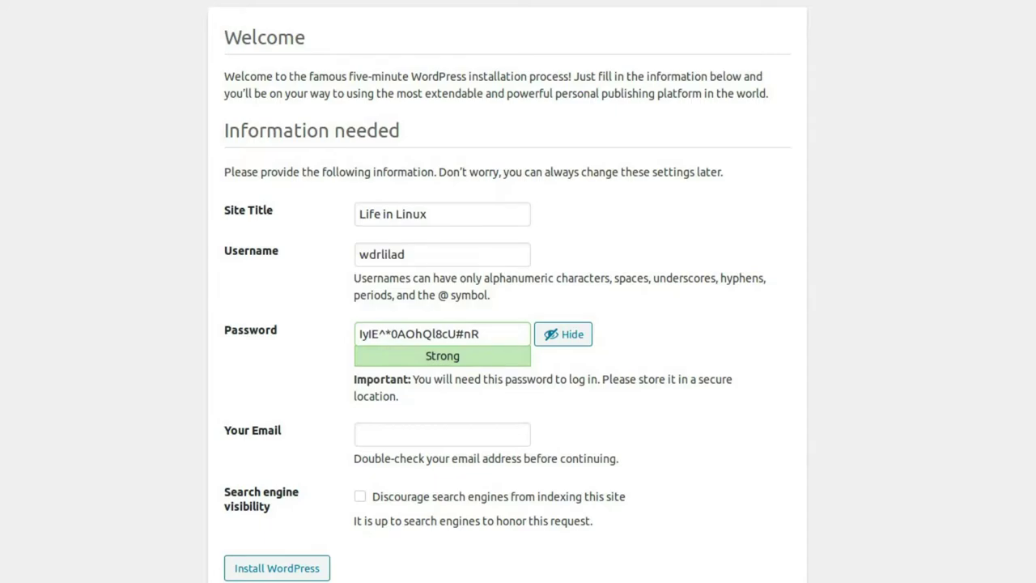
- Copy the generated admin password and fill in the admin e-mail address
left_click_drag(497, 335, 202, 297)
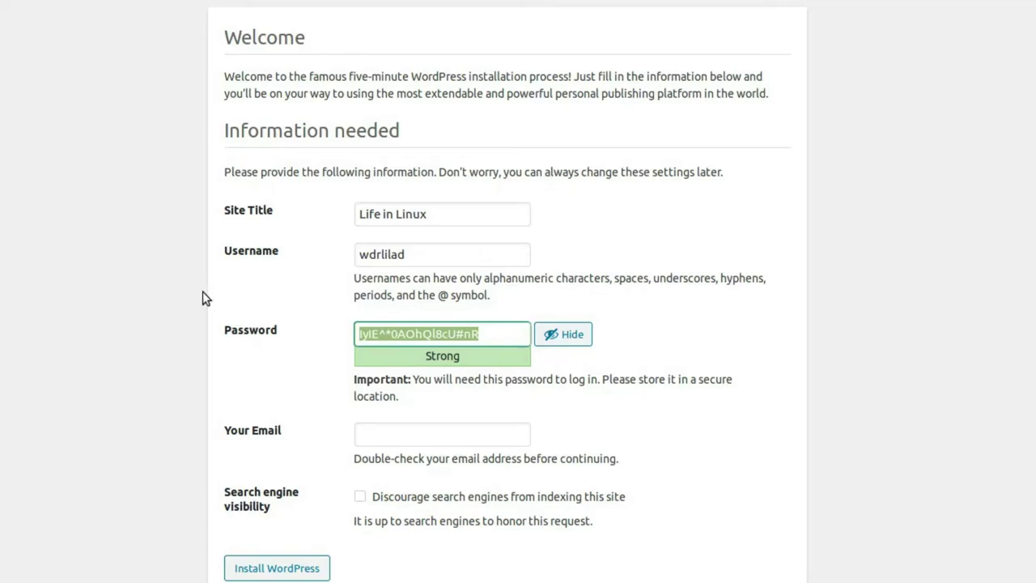
key("alt+Tab")
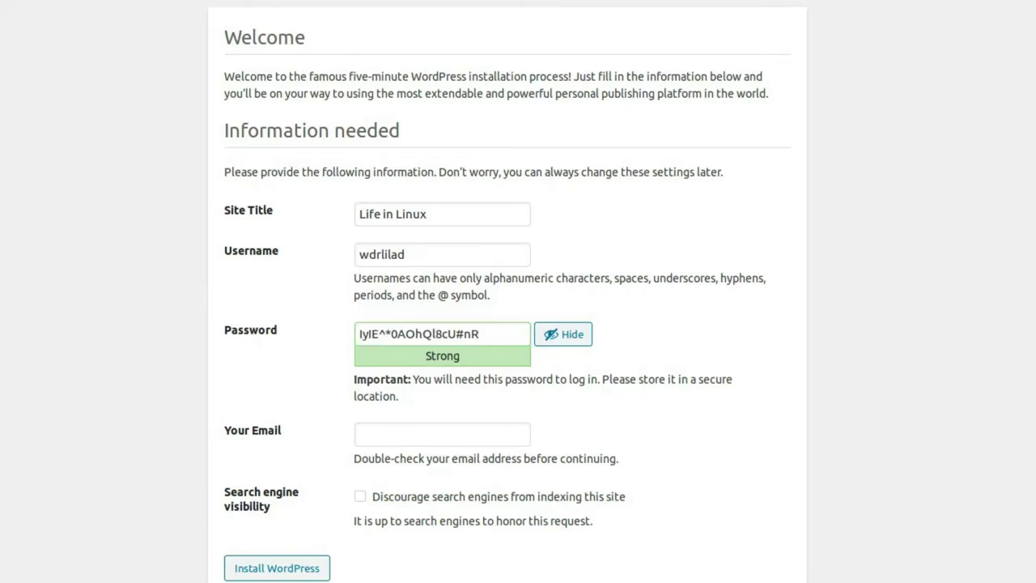
left_click(521, 435)
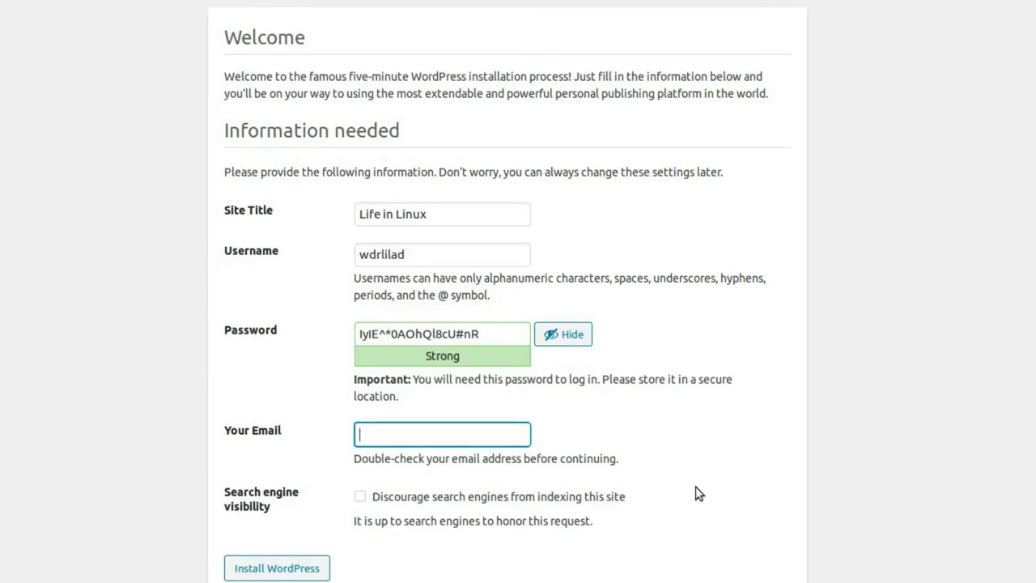
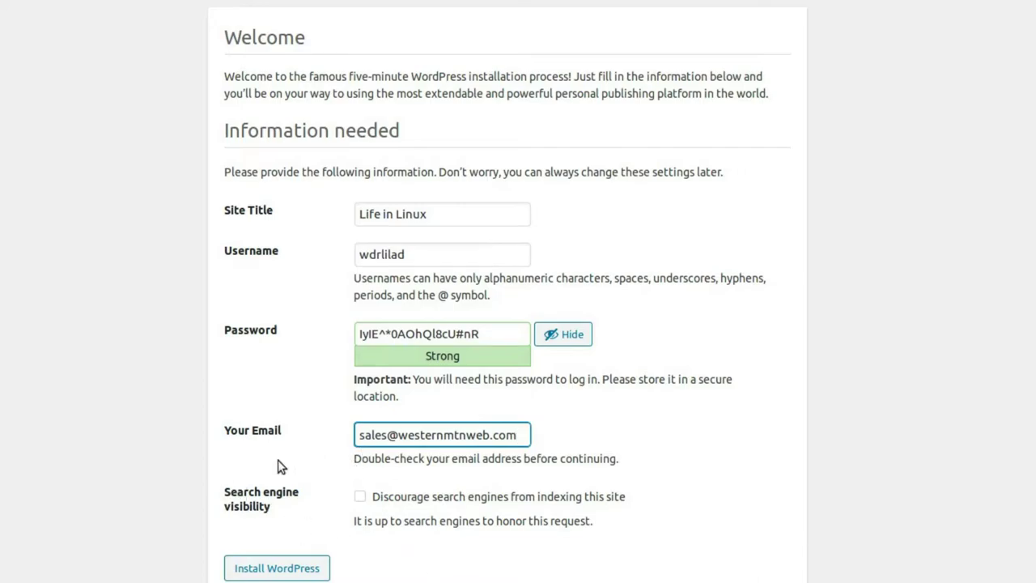
- Leave search engine indexing allowed and install WordPress
left_click(361, 502)
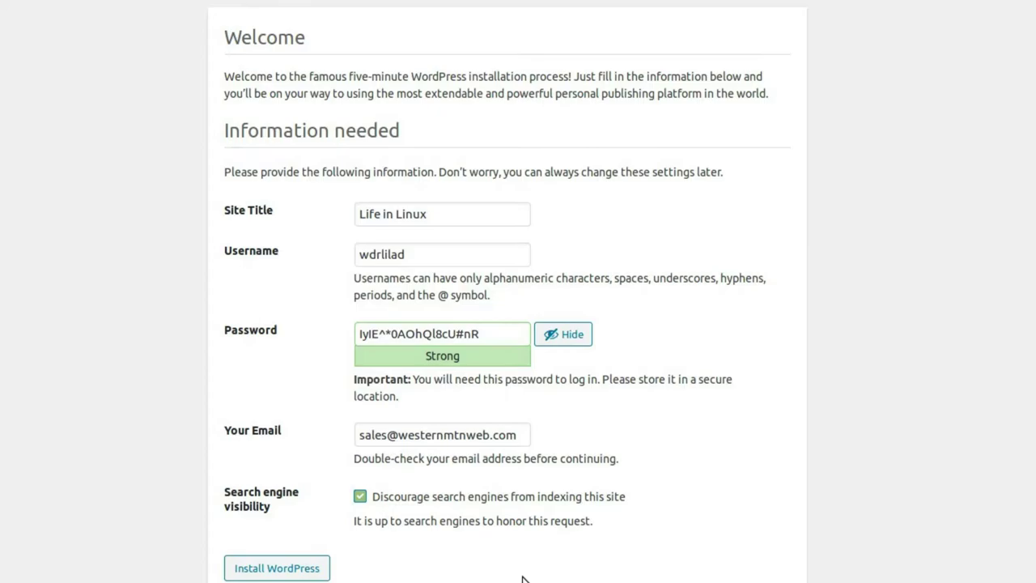
left_click(361, 497)
left_click(289, 570)
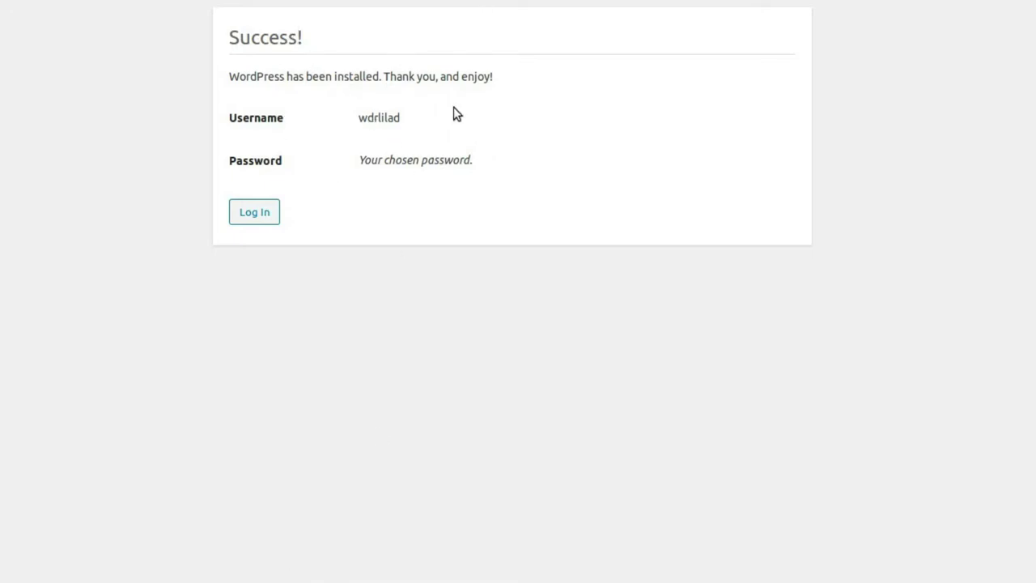
- Log in to WordPress with the new admin username and password pasted from the notes file
left_click(256, 214)
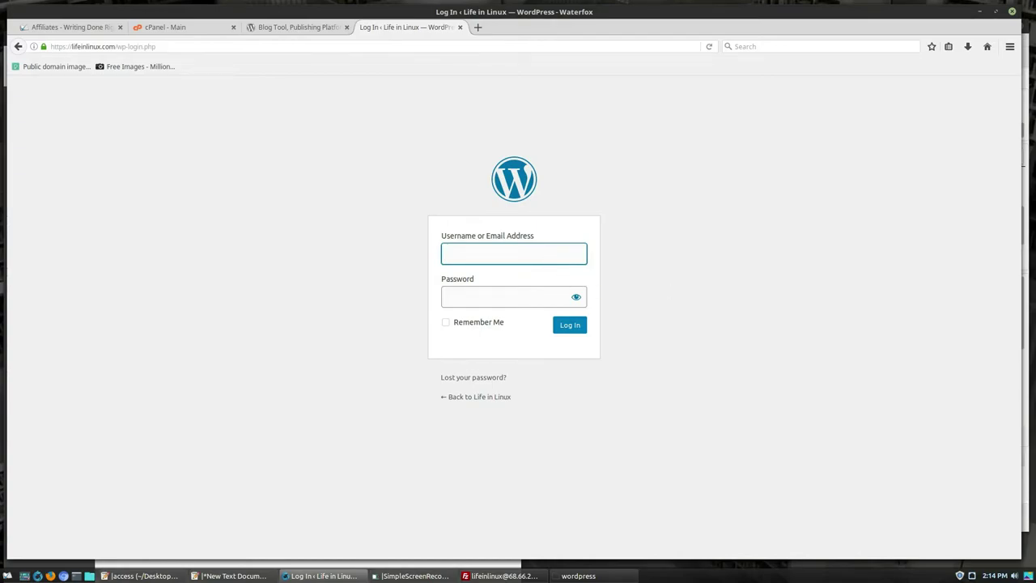
key("alt+Tab")
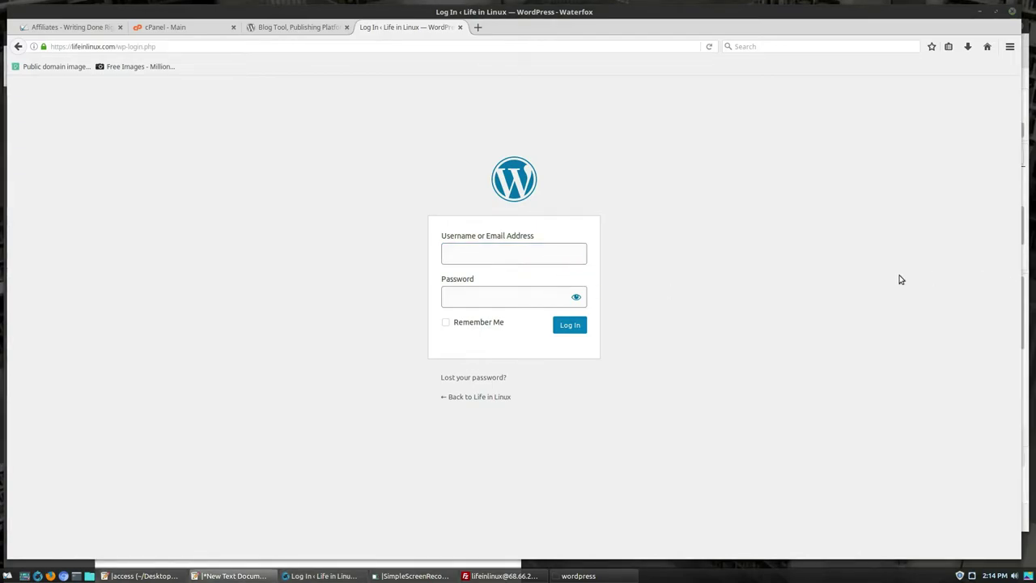
left_click(523, 255)
key("ctrl+v")
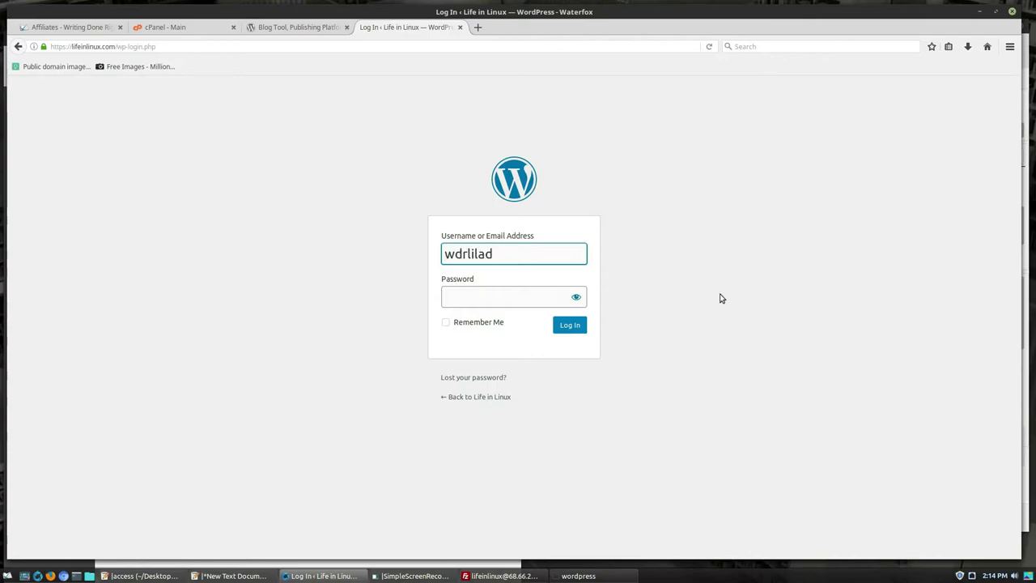
key("alt+Tab")
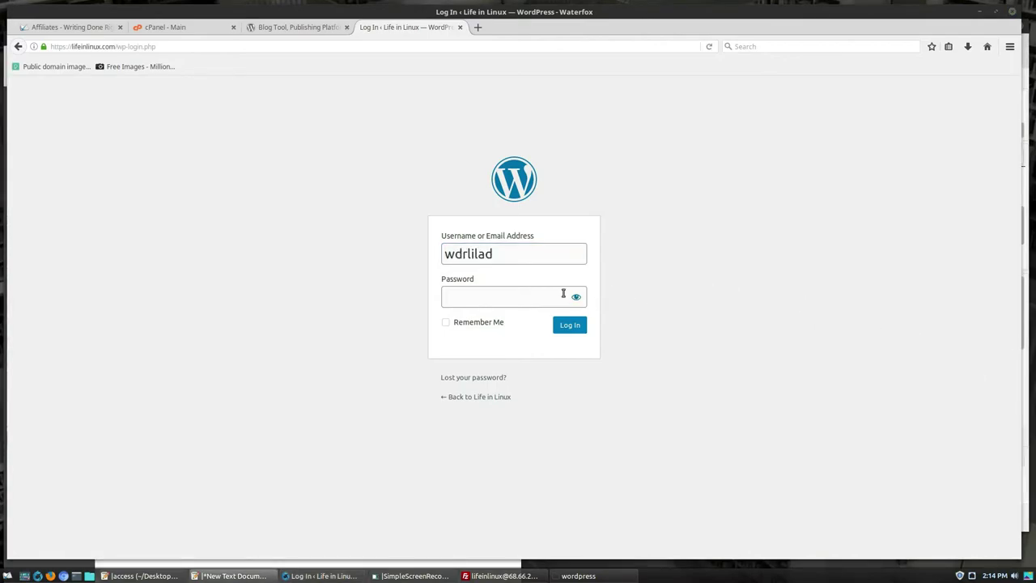
left_click(545, 303)
key("ctrl+v")
left_click(578, 325)
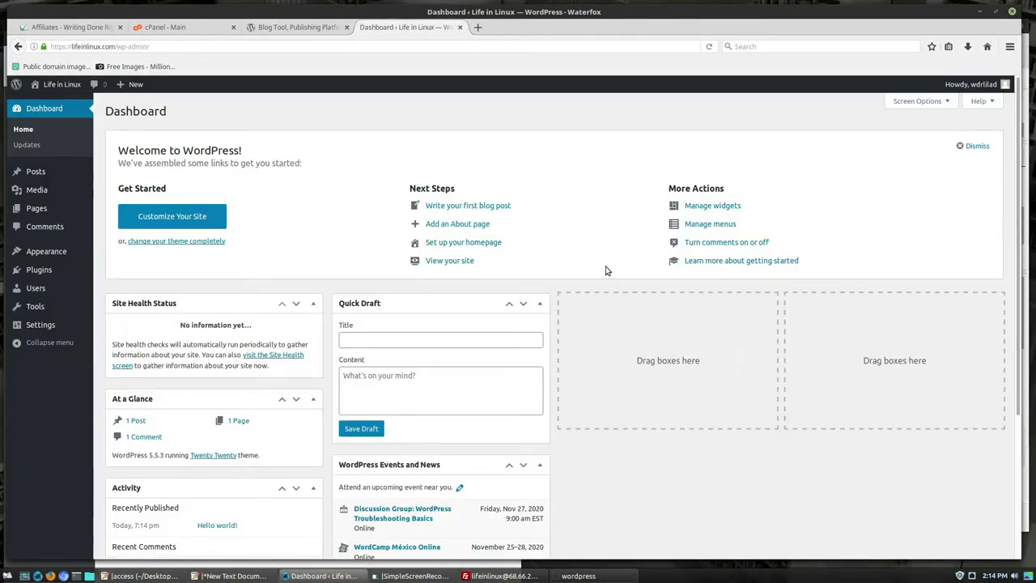
- Browse the live site's Hello world! front page in a new tab, then open the admin Users list
mouse_move(57, 84)
right_click(46, 104)
left_click(71, 113)
left_click(533, 29)
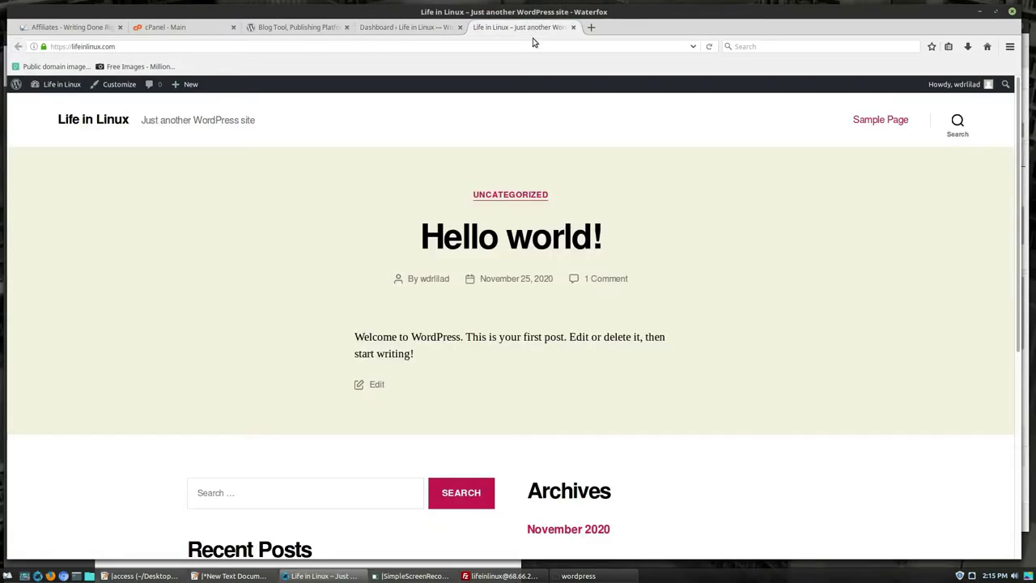
scroll(737, 251, "down", 5)
scroll(729, 259, "up", 5)
scroll(467, 430, "down", 4)
scroll(707, 405, "down", 2)
scroll(701, 407, "up", 6)
left_click(394, 28)
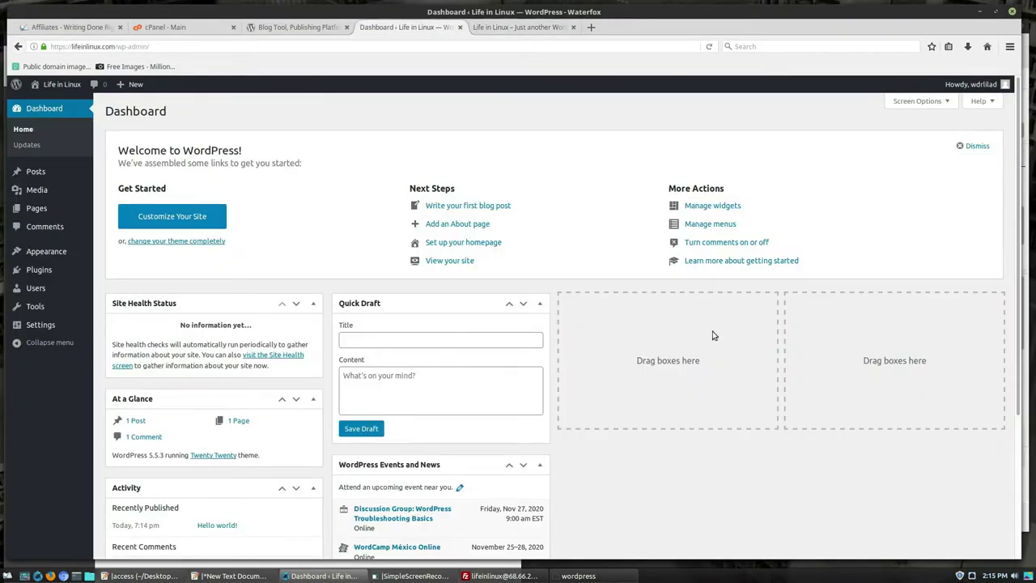
left_click(36, 291)
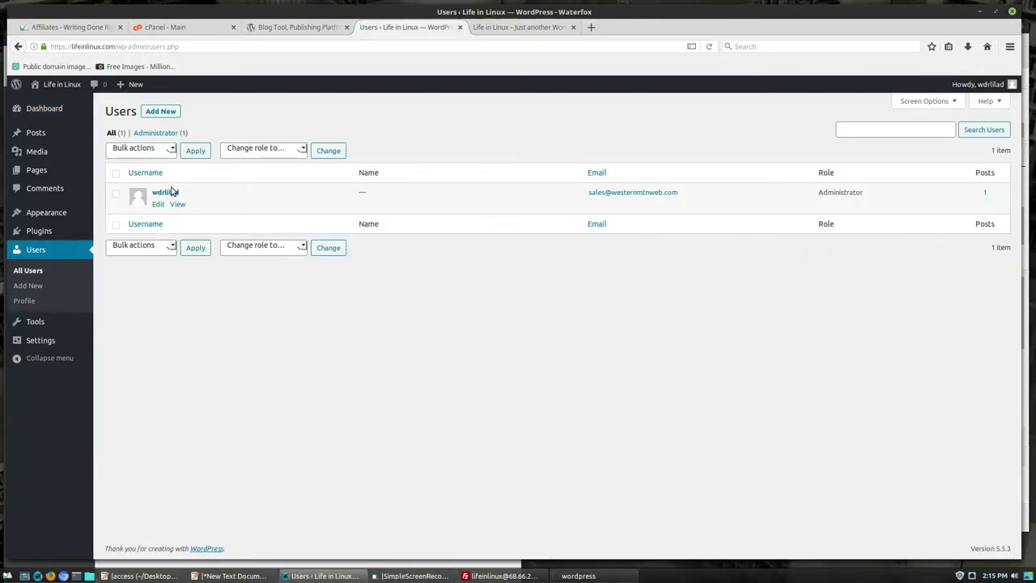
- Open the admin's profile and enter a first name, a last name and a shorter nickname
left_click(165, 193)
scroll(555, 310, "down", 4)
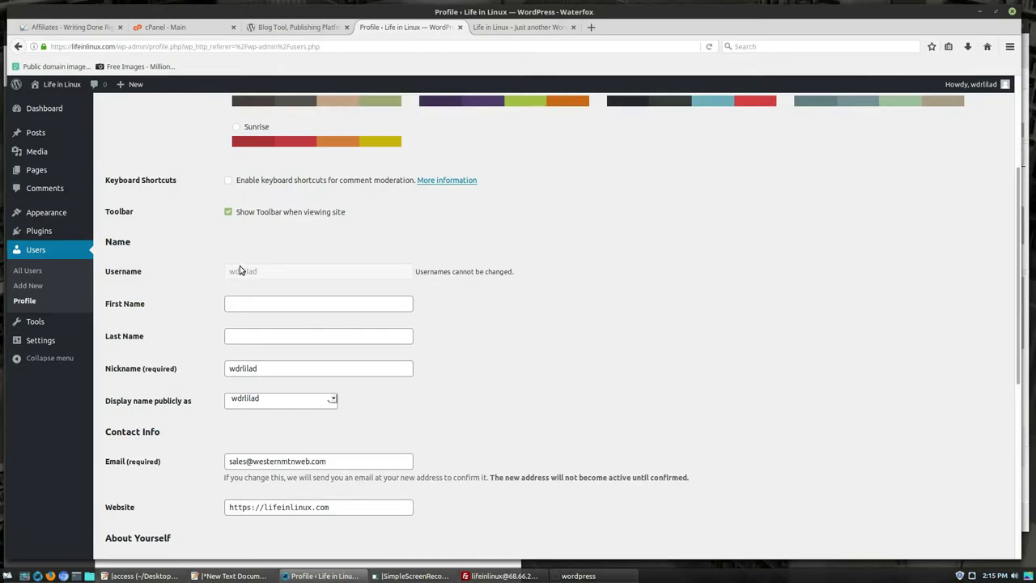
left_click(284, 304)
type("Tom")
left_click(283, 340)
type("M")
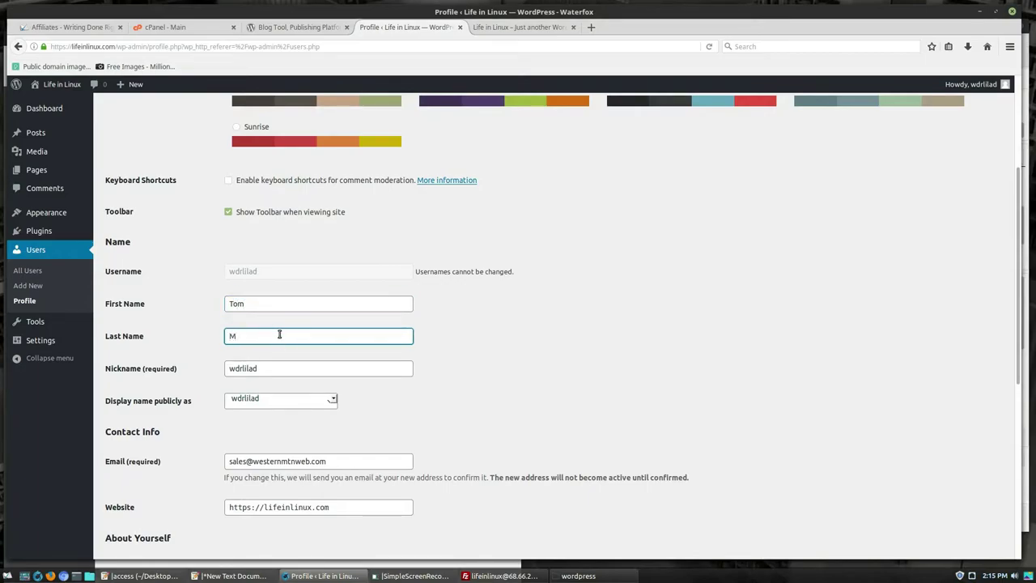
key("Tab")
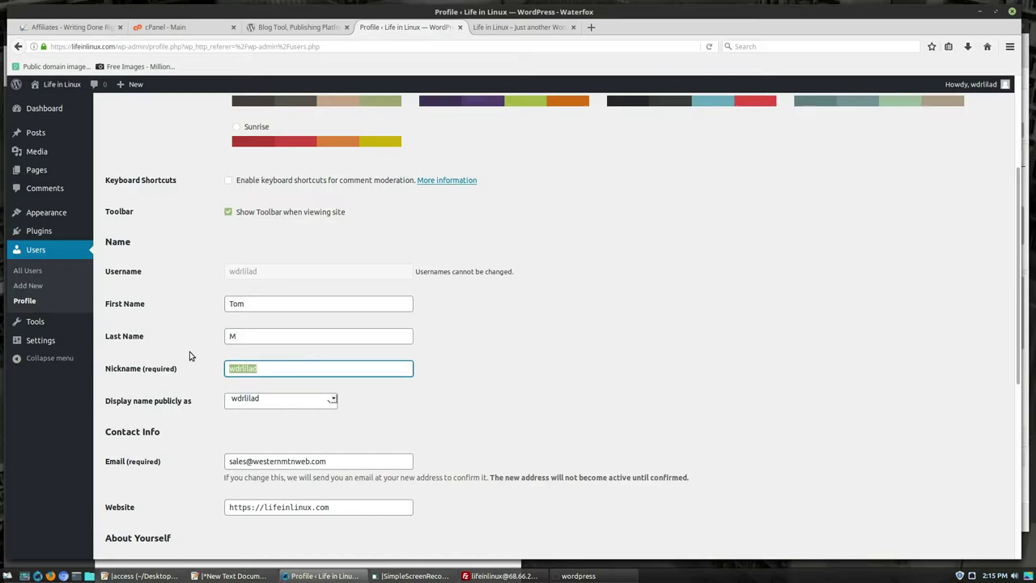
type("wdr")
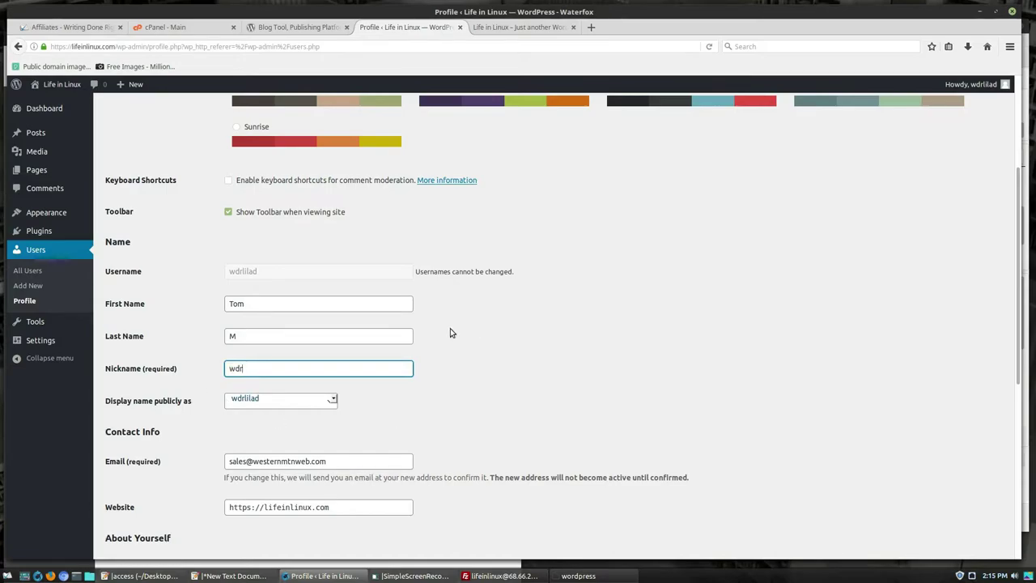
- Make the short nickname the public display name and check the website and e-mail fields
left_click(328, 402)
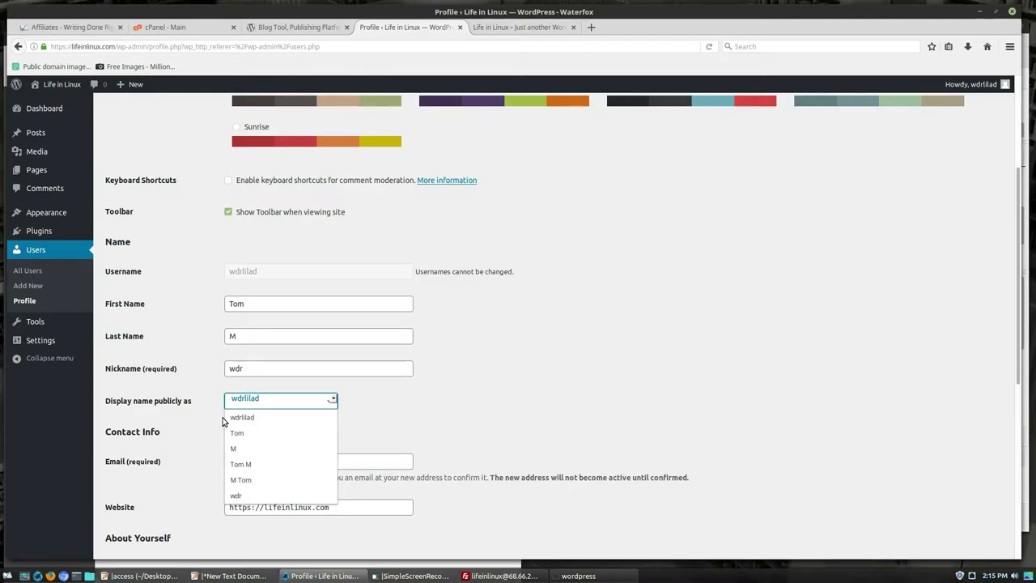
left_click(236, 495)
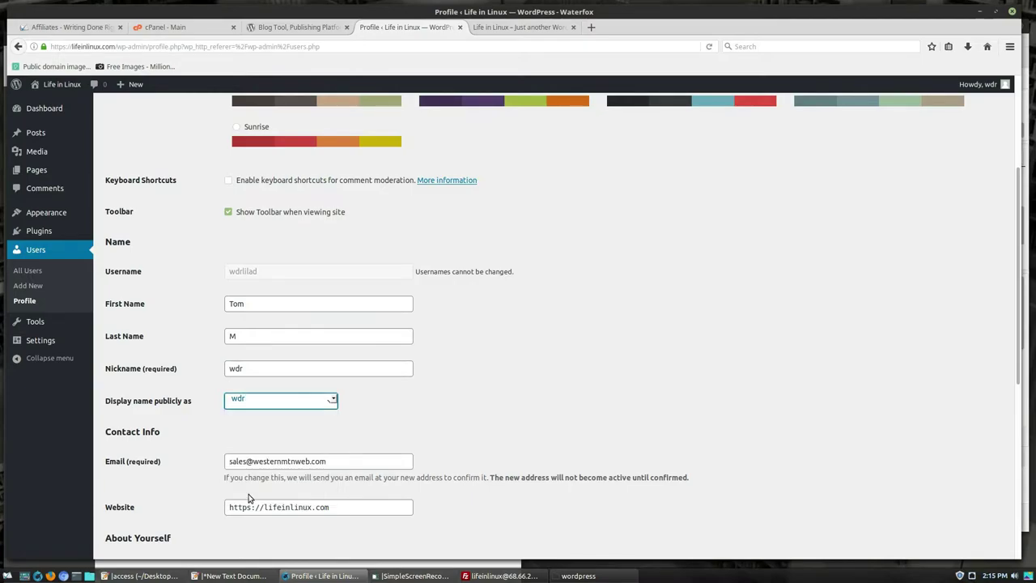
scroll(475, 388, "down", 3)
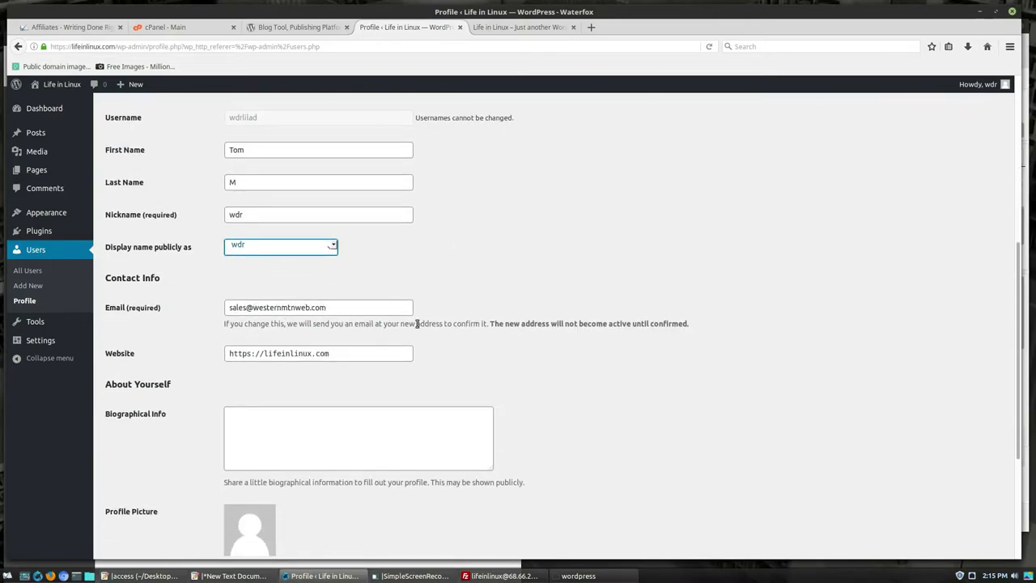
left_click(343, 356)
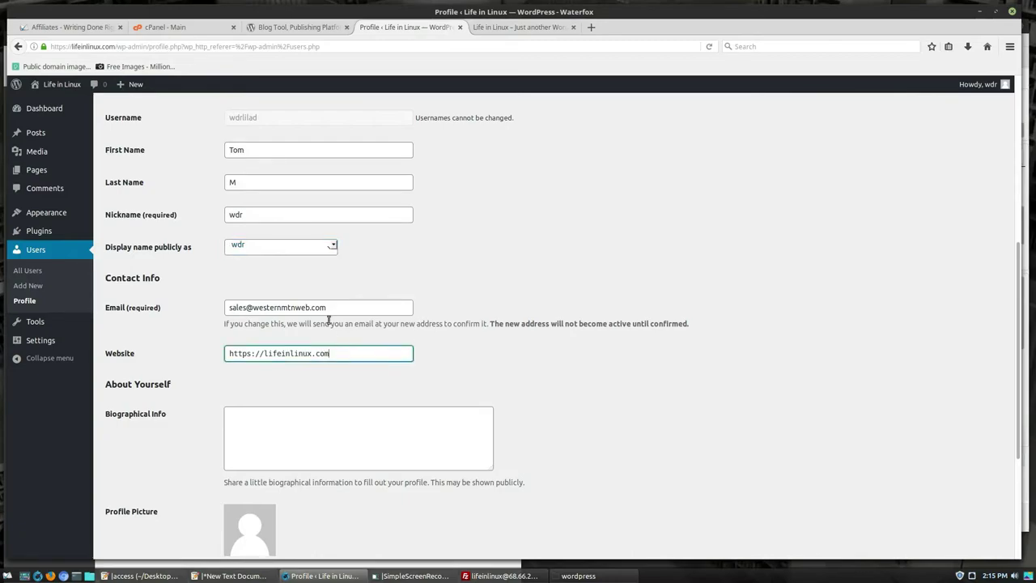
left_click(345, 309)
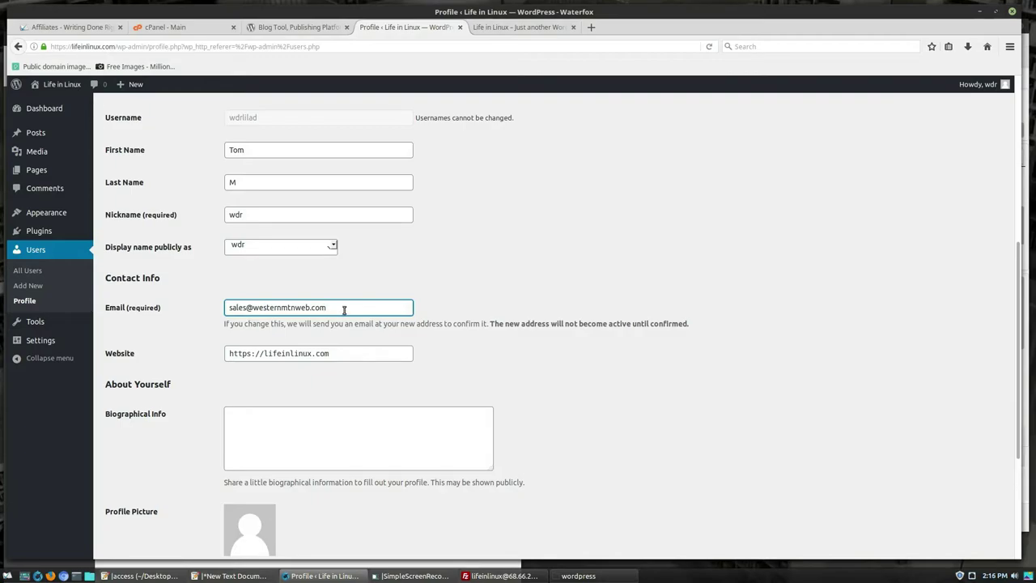
- Generate a new password, then replace it with a short weak password
scroll(303, 297, "down", 3)
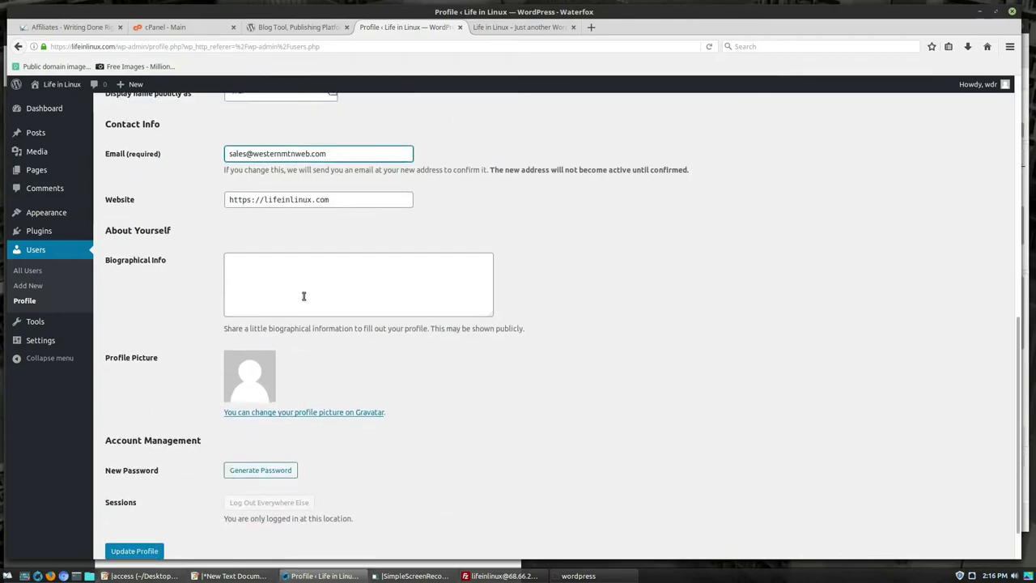
scroll(295, 342, "down", 1)
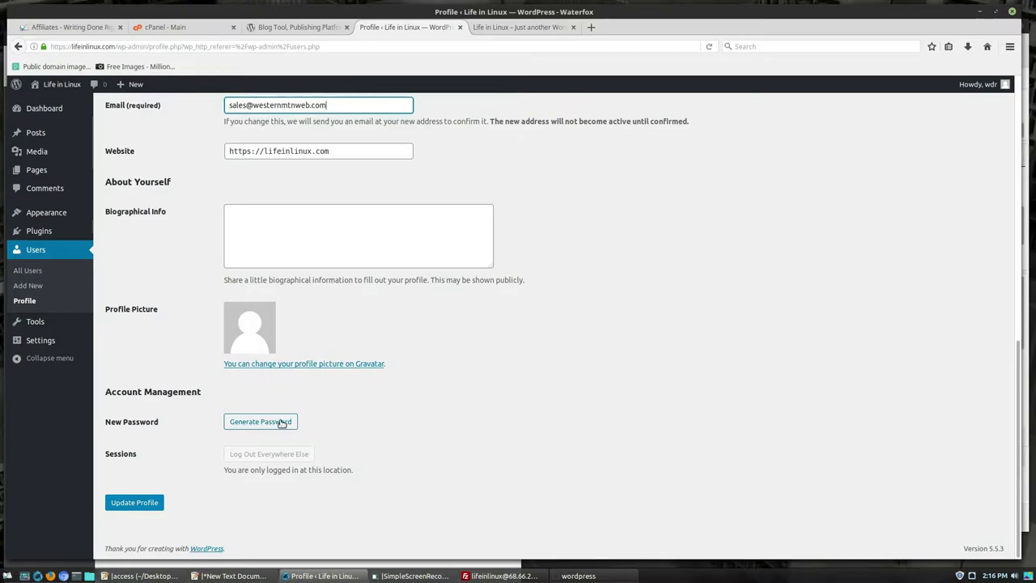
left_click(281, 423)
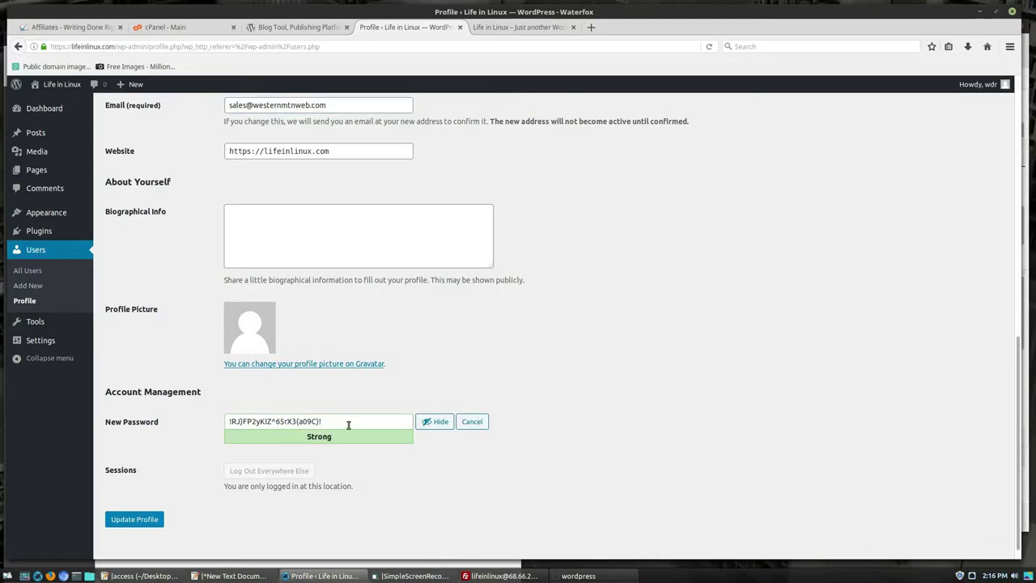
left_click_drag(348, 425, 184, 422)
type("asdfsadf")
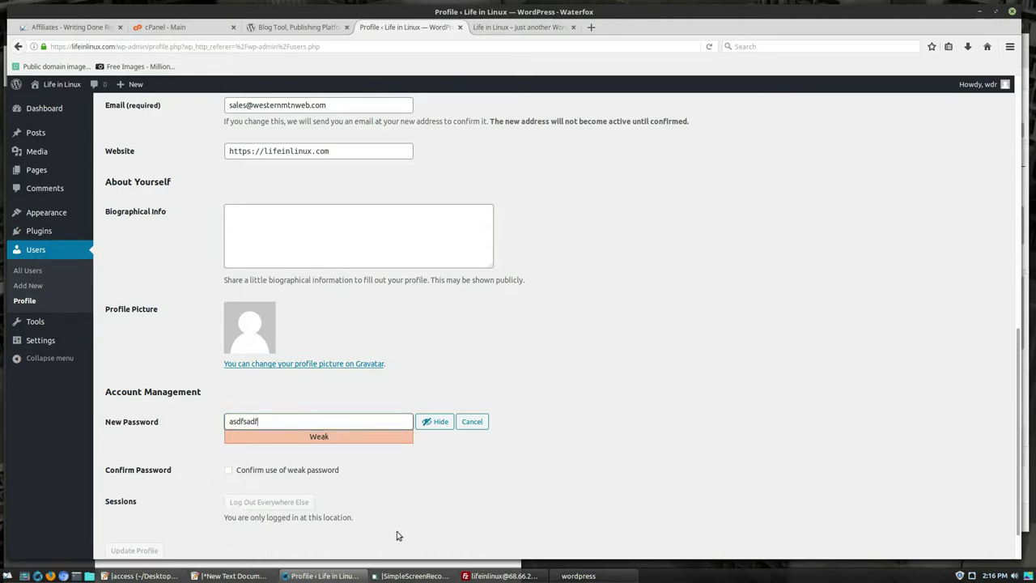
- Toggle the weak-password confirmation off again and leave the profile unsaved for the Users list
scroll(371, 490, "down", 1)
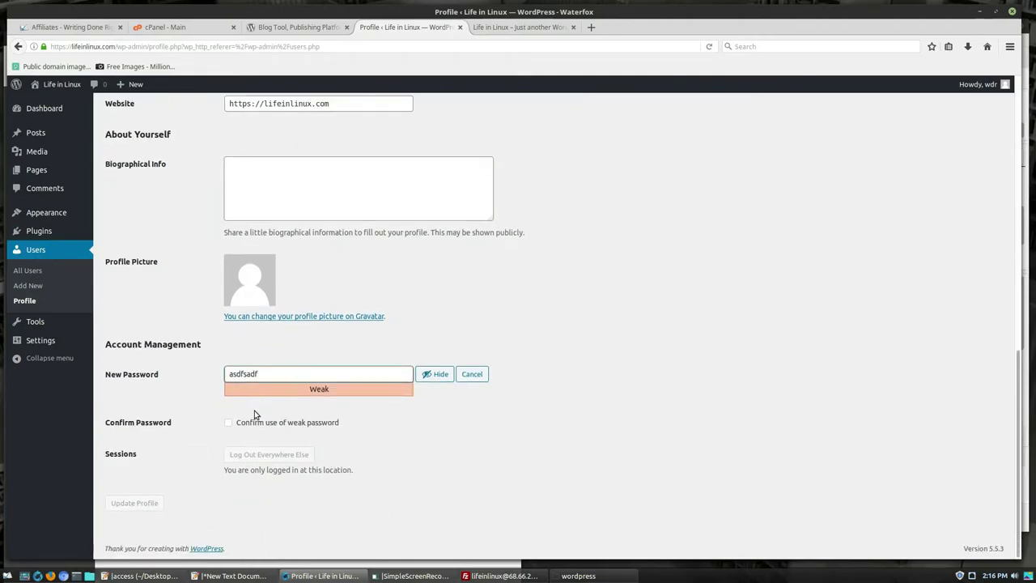
left_click(229, 422)
left_click(230, 424)
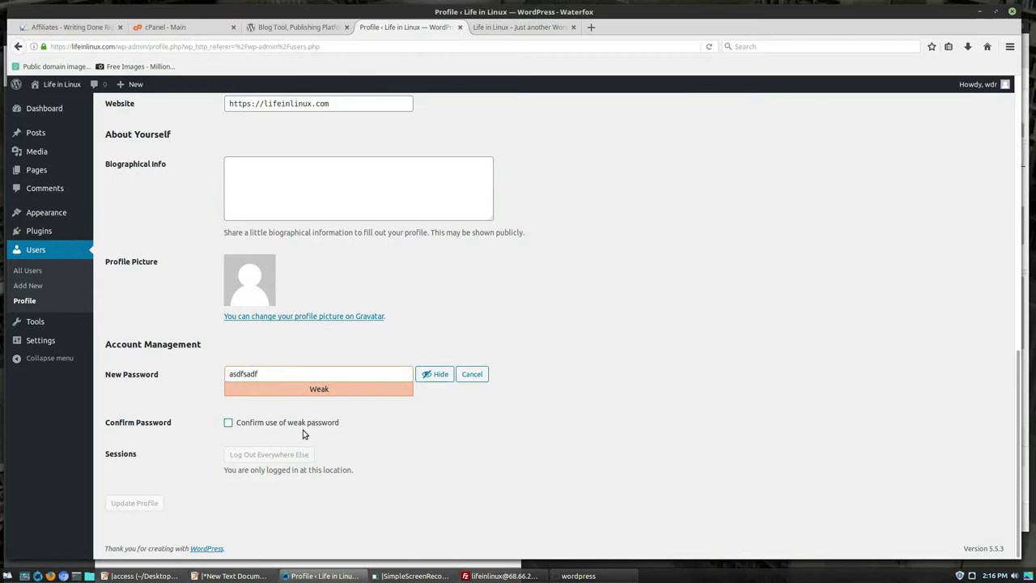
scroll(335, 429, "up", 10)
scroll(266, 305, "up", 1)
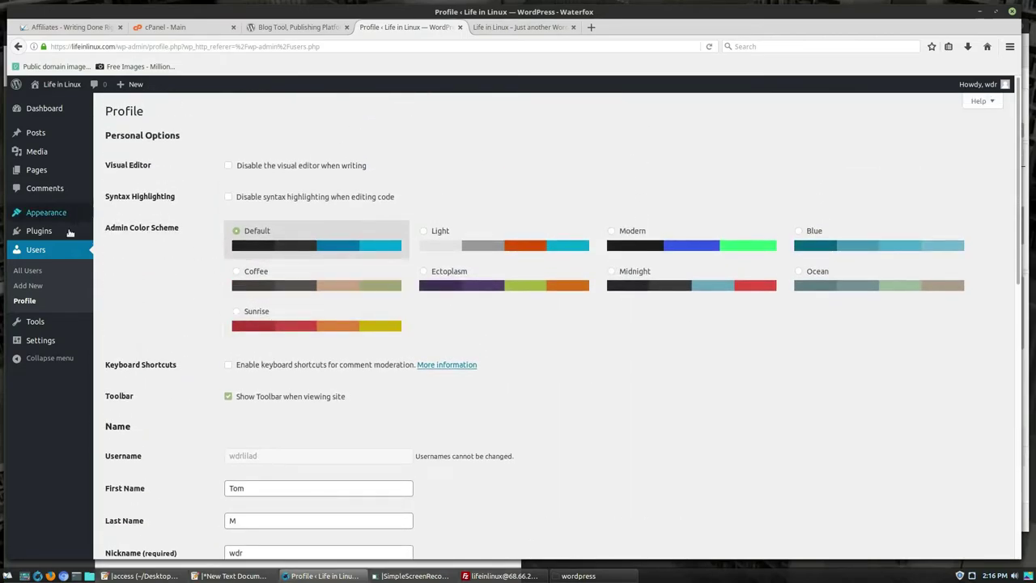
left_click(34, 253)
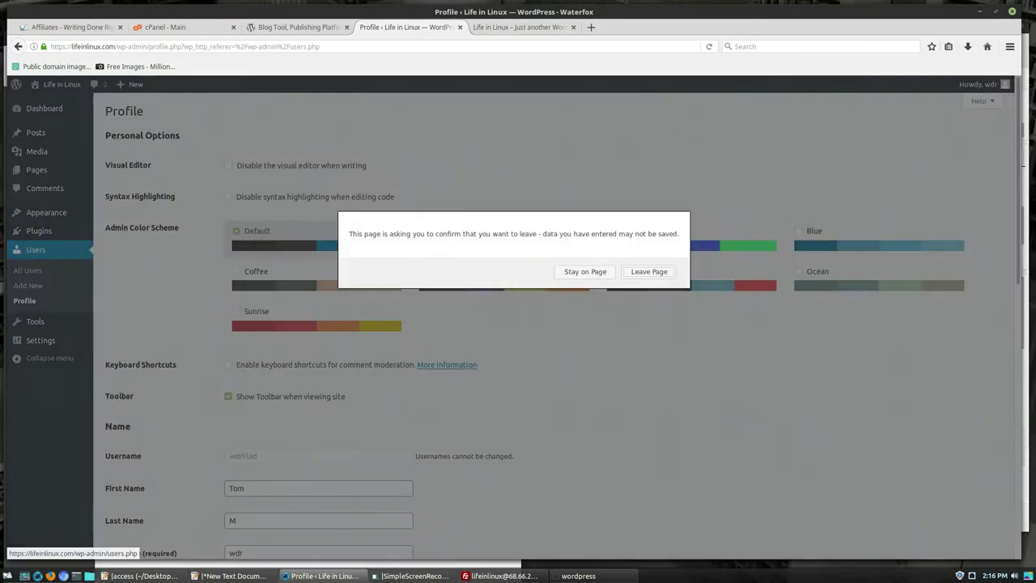
left_click(636, 276)
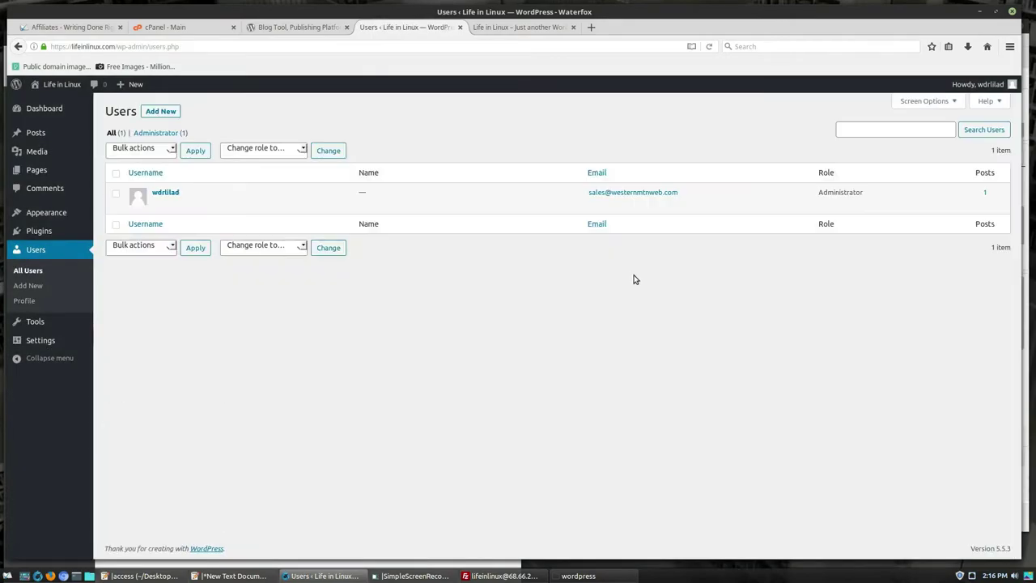
- Preview each admin colour scheme from Light to Sunrise, settle on Coffee, then open Appearance > Themes
left_click(166, 193)
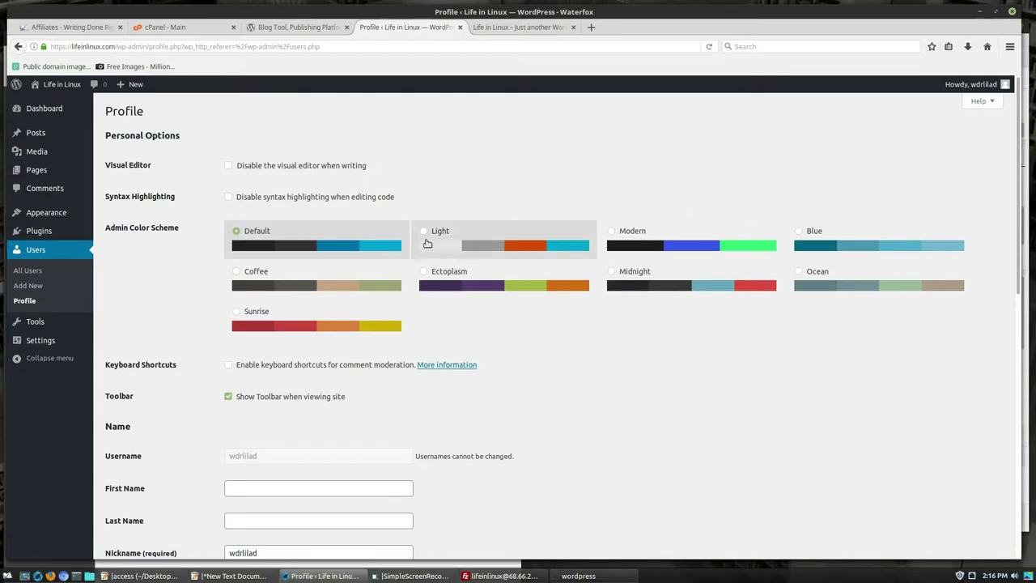
left_click(440, 233)
left_click(634, 230)
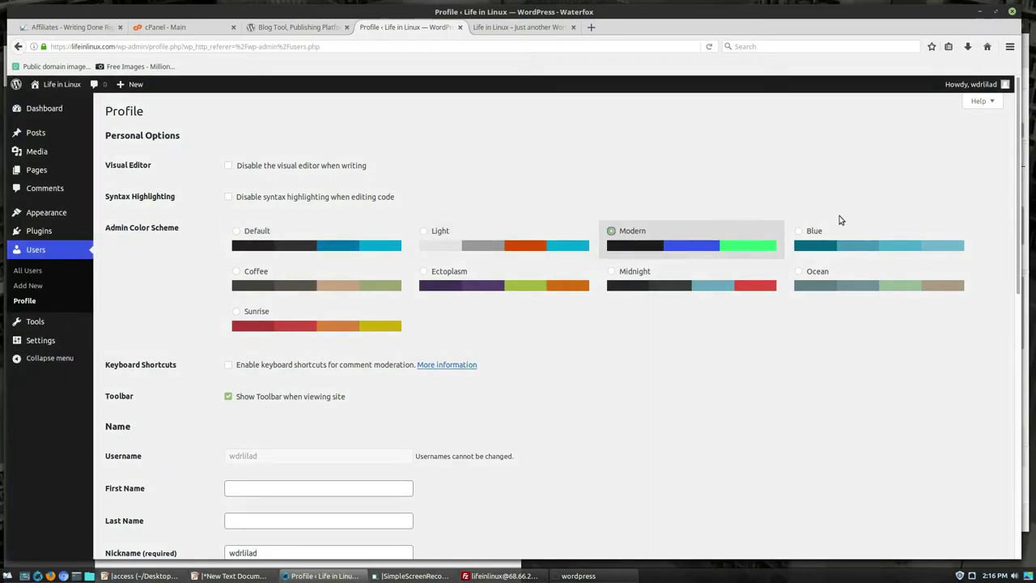
left_click(830, 231)
left_click(277, 285)
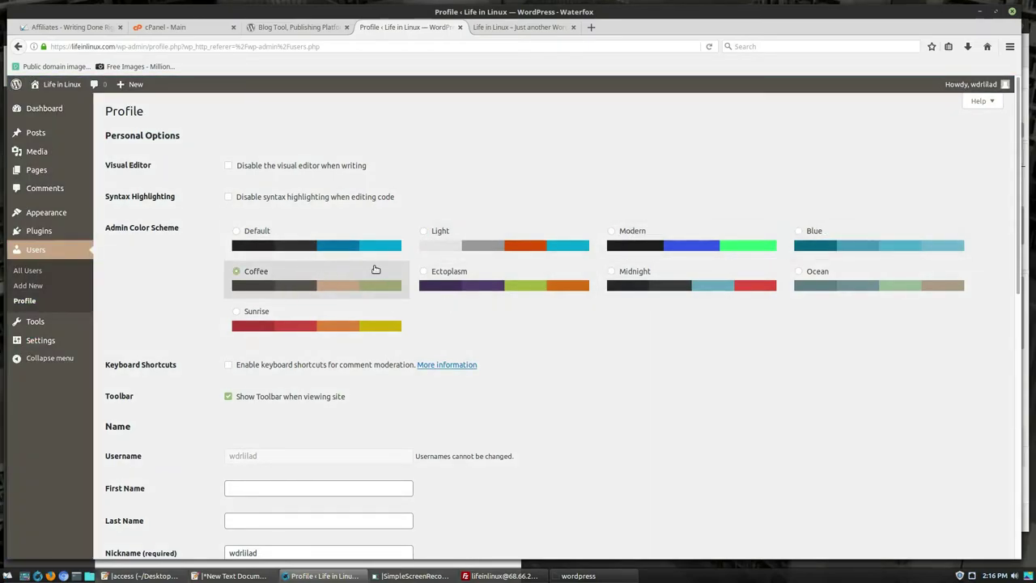
left_click(506, 280)
left_click(654, 272)
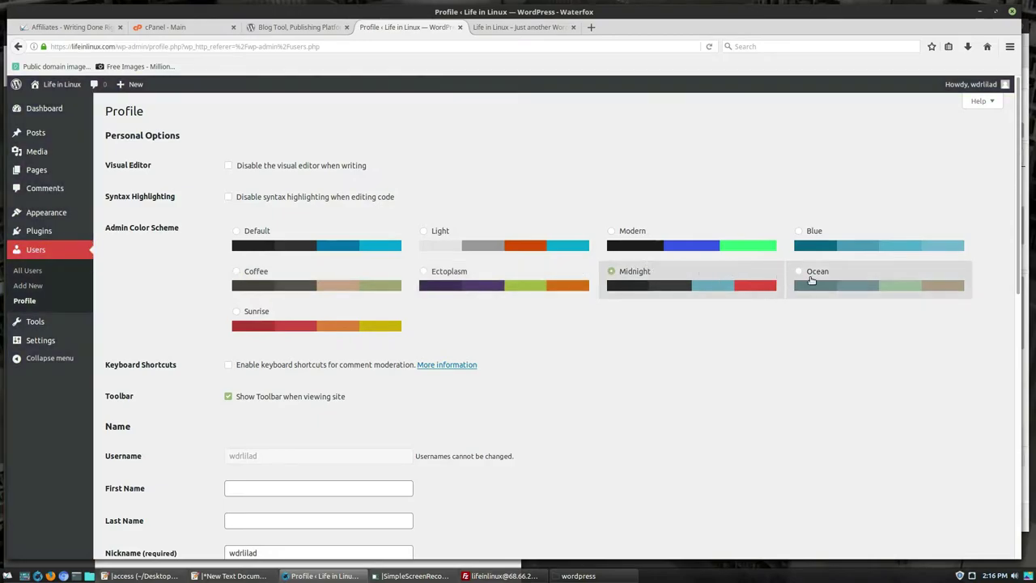
left_click(806, 279)
left_click(283, 312)
left_click(271, 280)
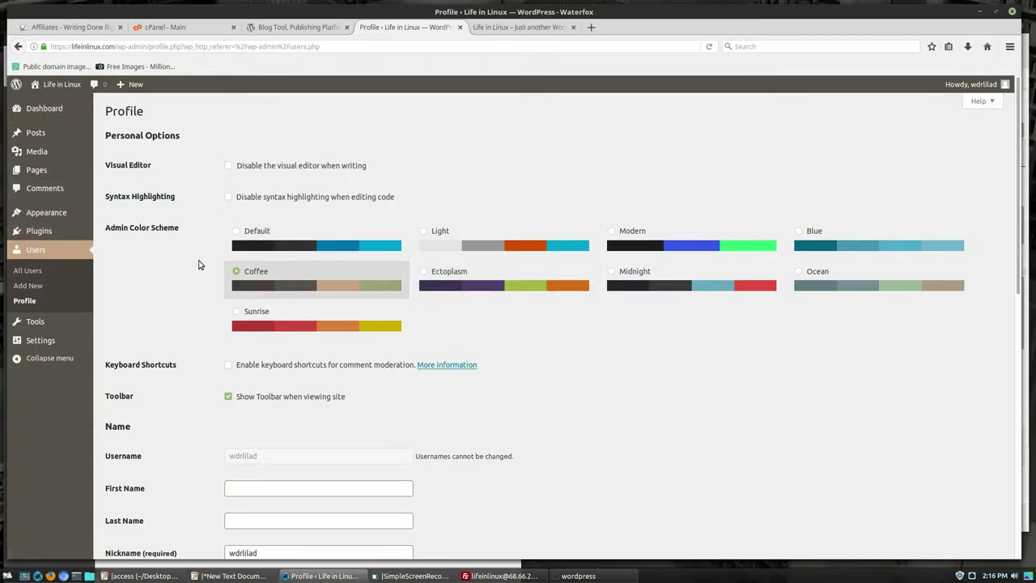
mouse_move(50, 215)
left_click(114, 215)
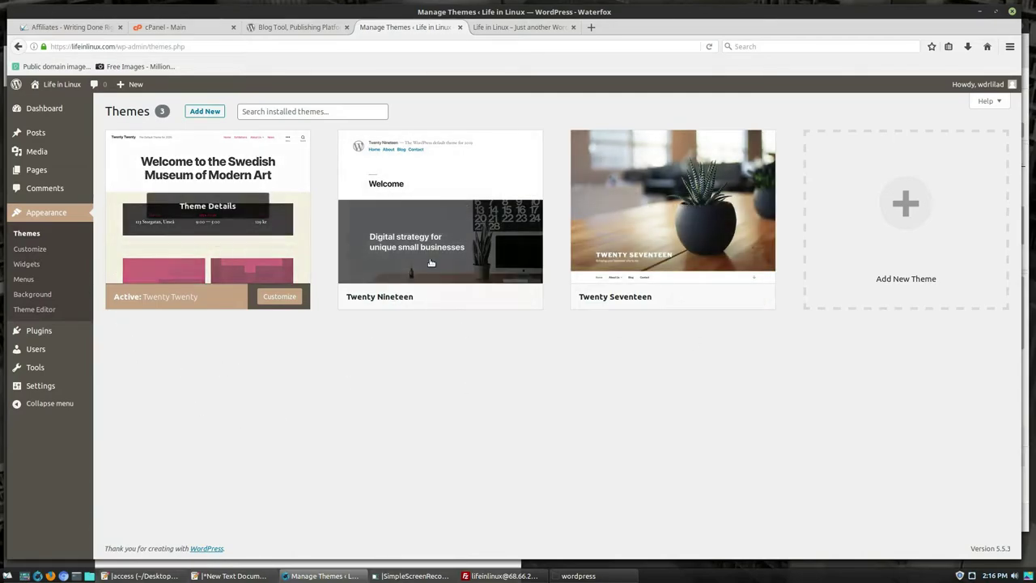
left_click(205, 111)
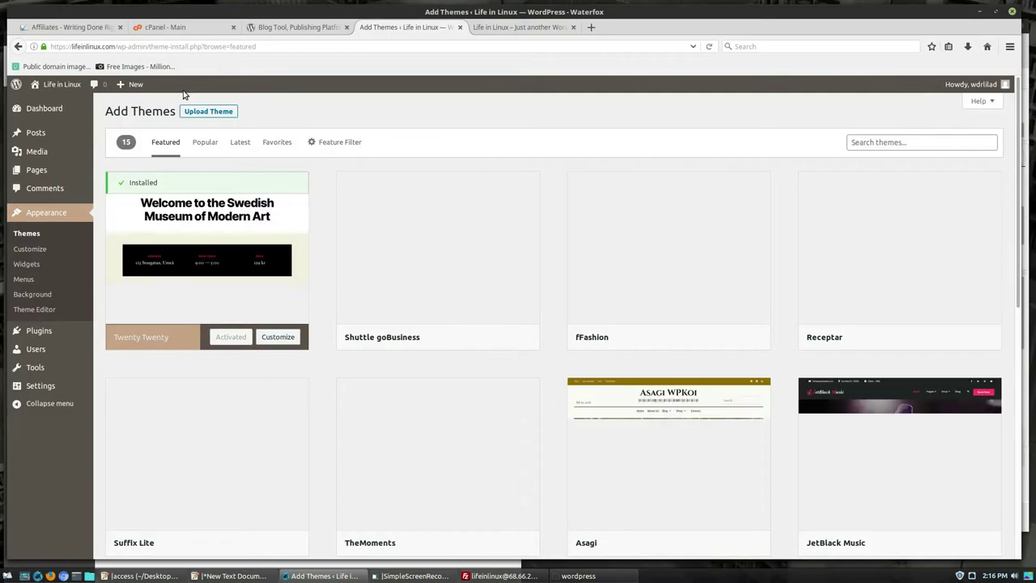
scroll(884, 340, "down", 3)
scroll(884, 340, "down", 2)
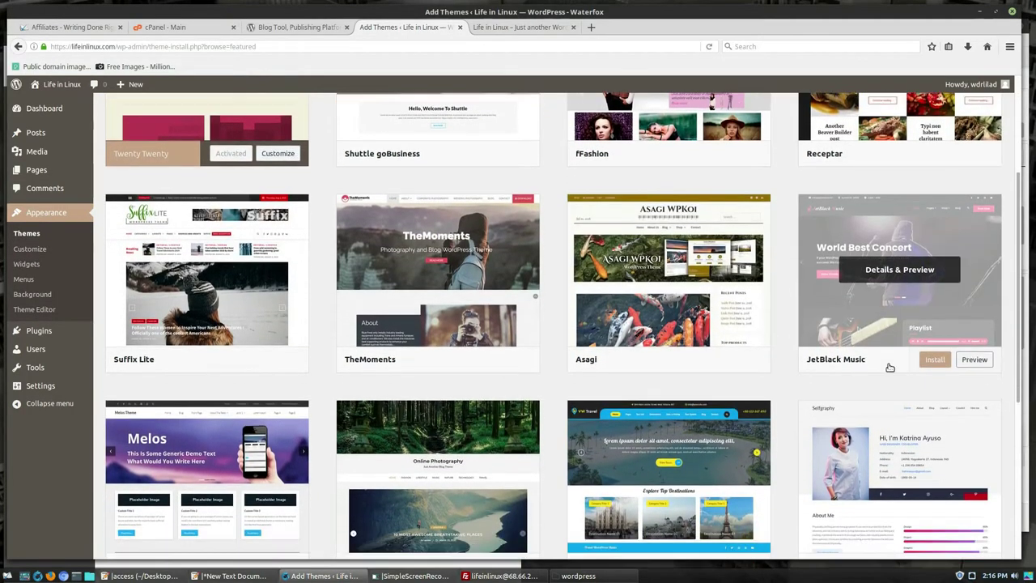
scroll(729, 368, "down", 3)
scroll(486, 373, "down", 5)
scroll(395, 379, "up", 9)
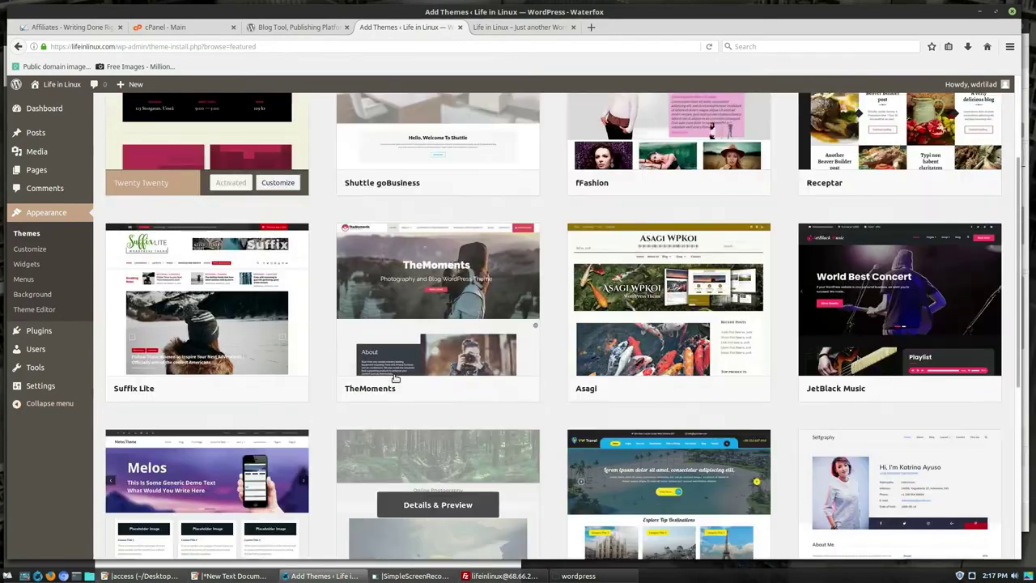
scroll(395, 379, "up", 4)
scroll(563, 267, "down", 5)
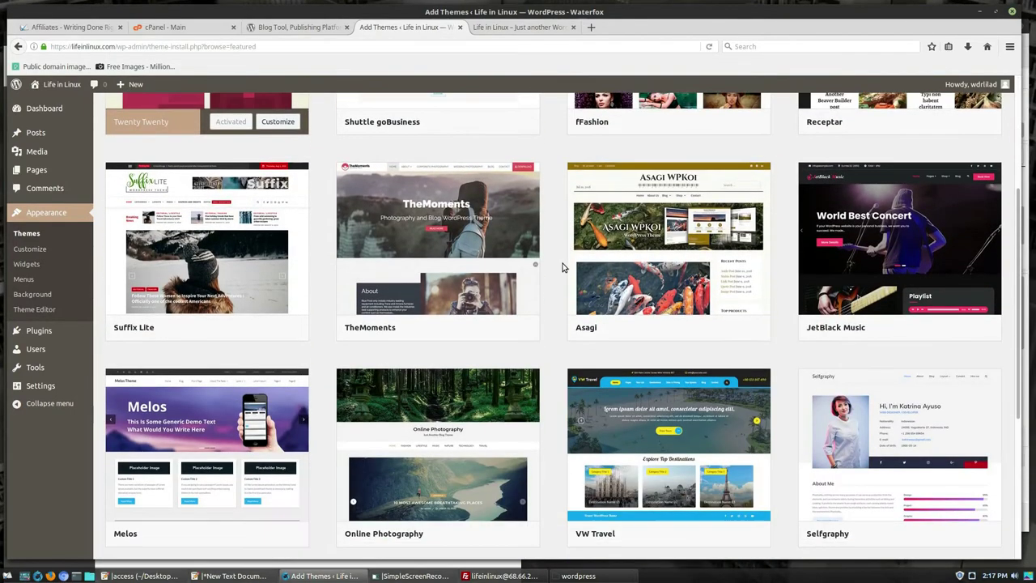
scroll(563, 267, "down", 5)
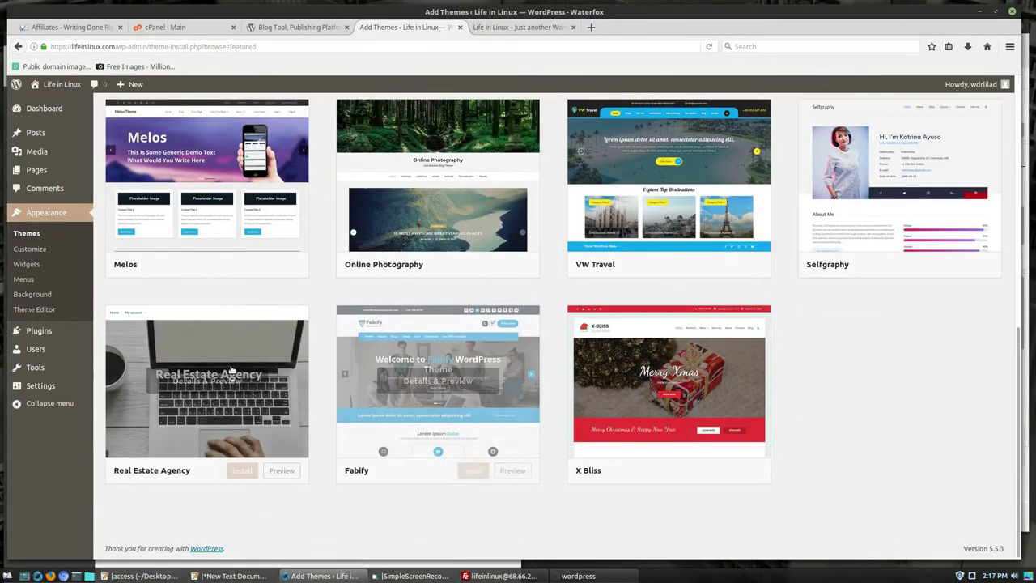
scroll(907, 235, "up", 2)
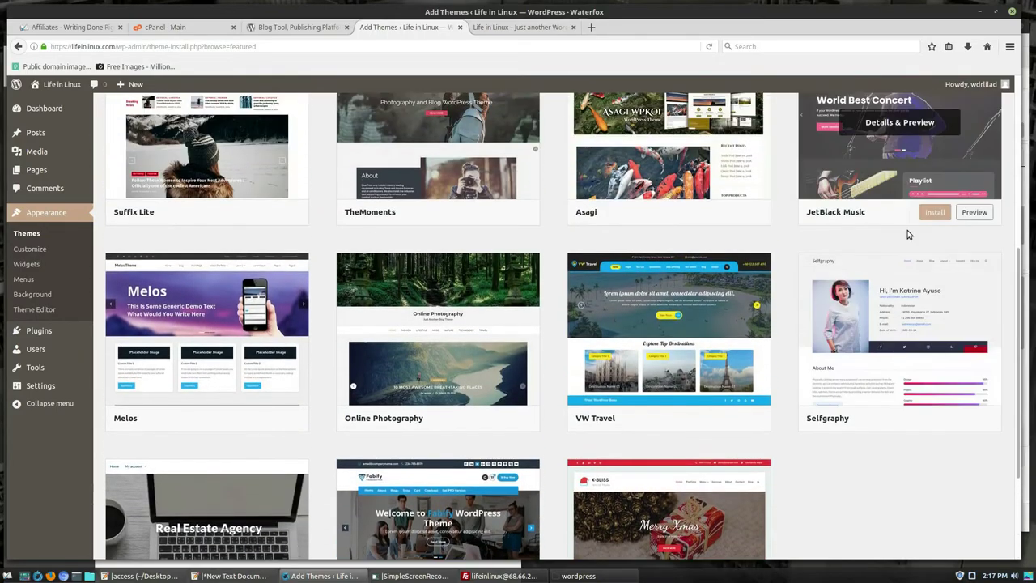
scroll(532, 351, "up", 1)
scroll(555, 216, "up", 3)
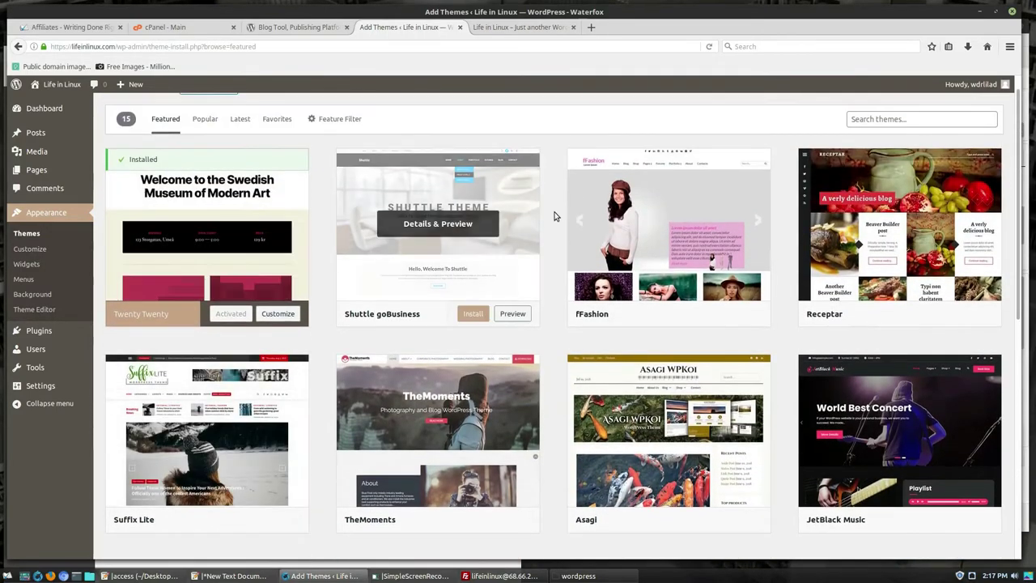
scroll(898, 234, "up", 1)
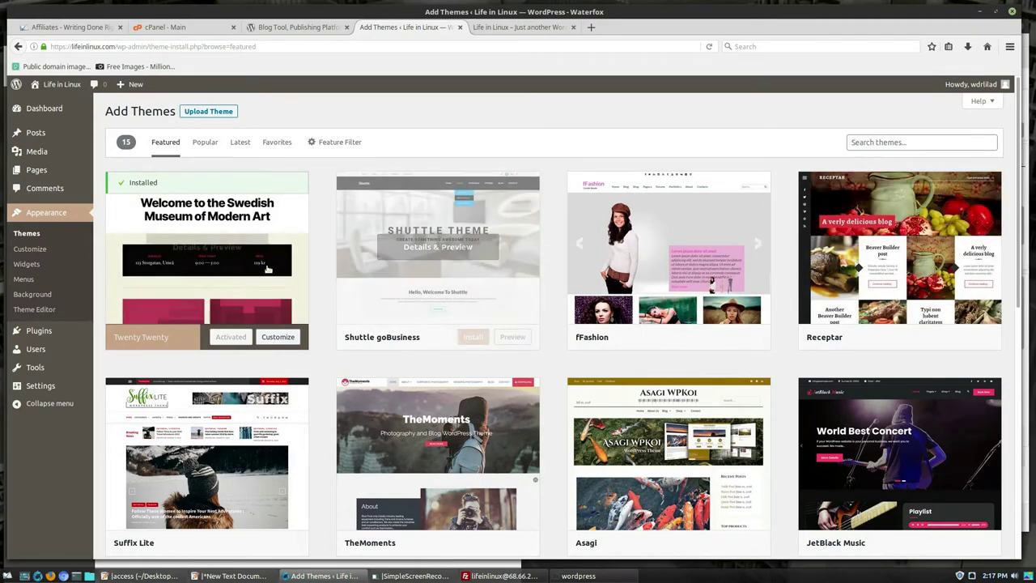
- Select Akismet Anti-Spam and Hello Dolly in Installed Plugins and bulk-delete them, confirming with OK
left_click(39, 330)
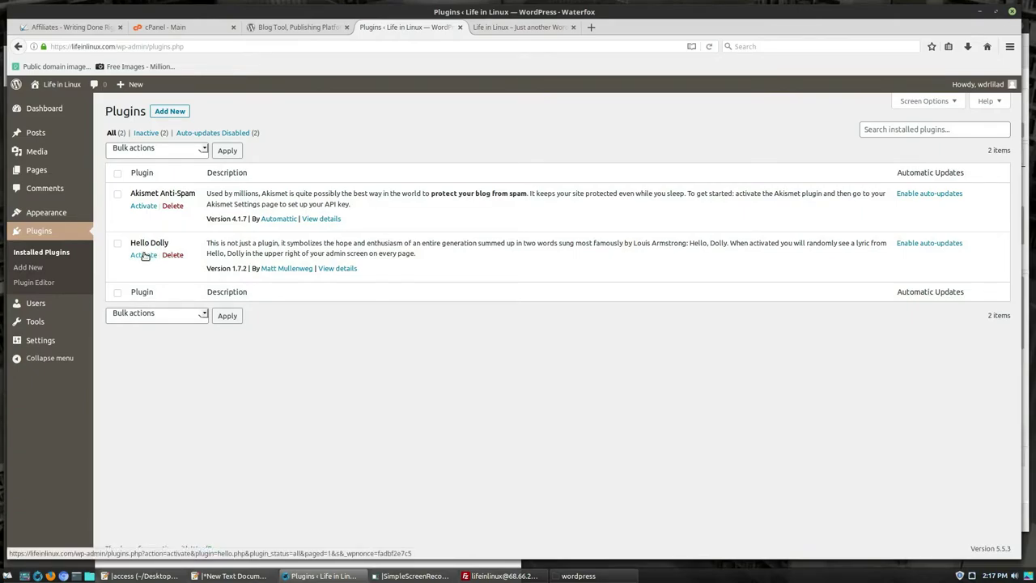
left_click(118, 175)
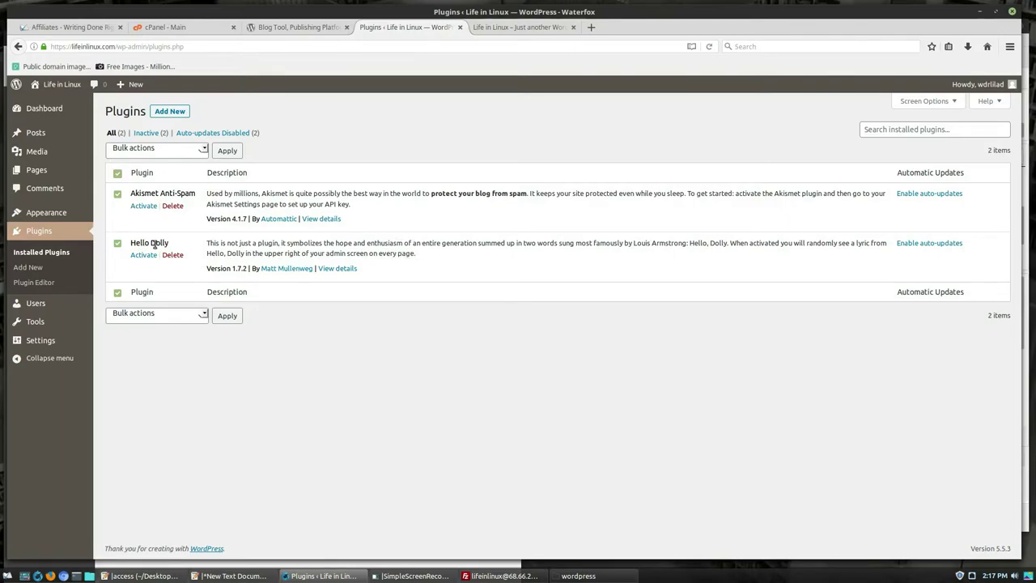
left_click(203, 151)
left_click(123, 230)
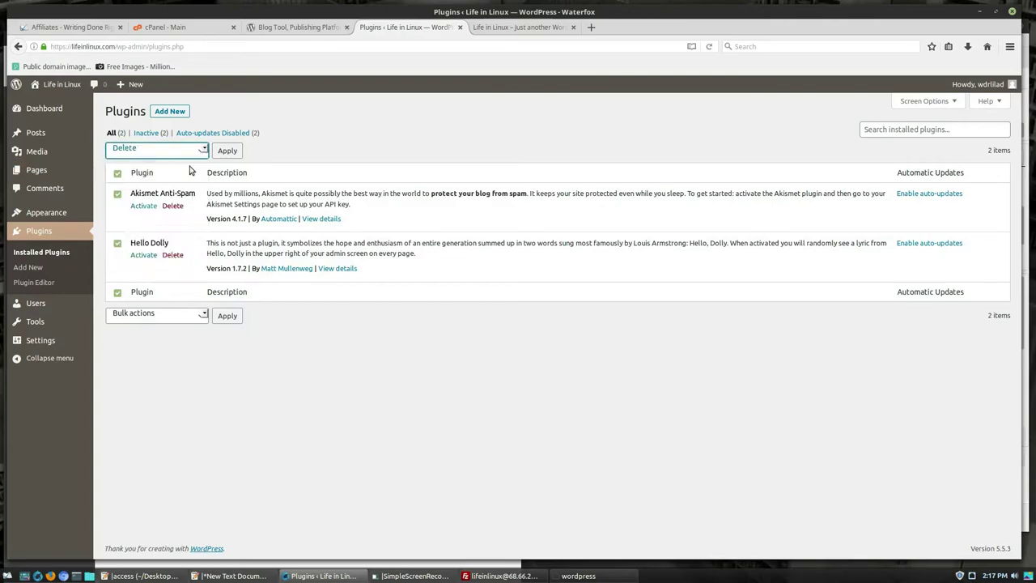
left_click(228, 151)
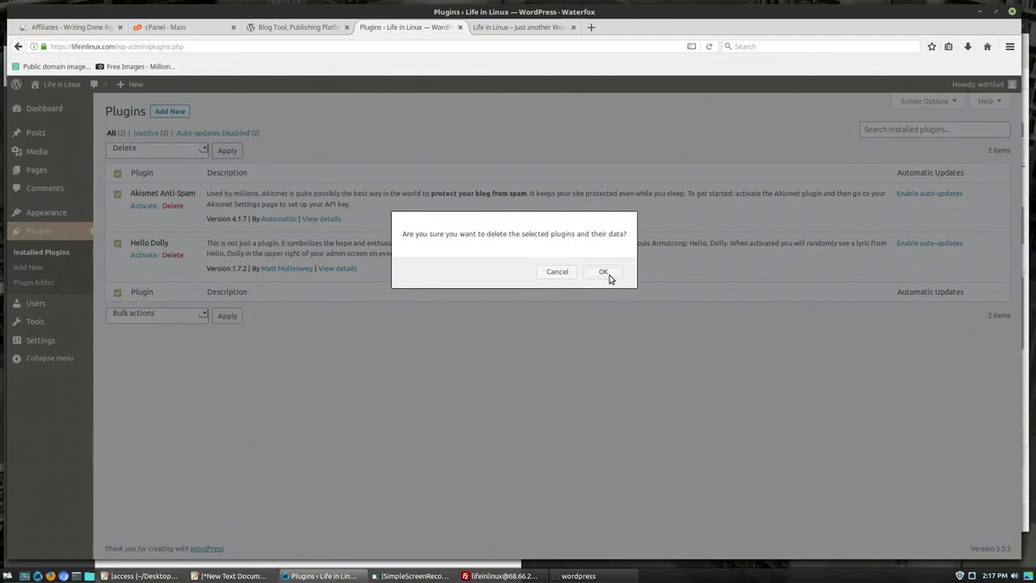
left_click(605, 275)
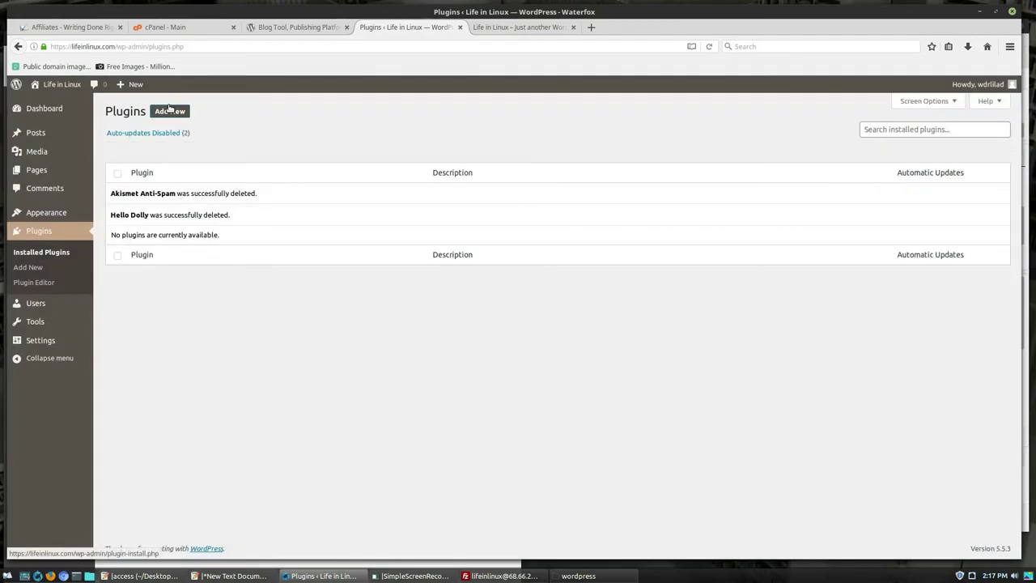
- View the featured plugins under Add New, then open the Pages list
left_click(176, 114)
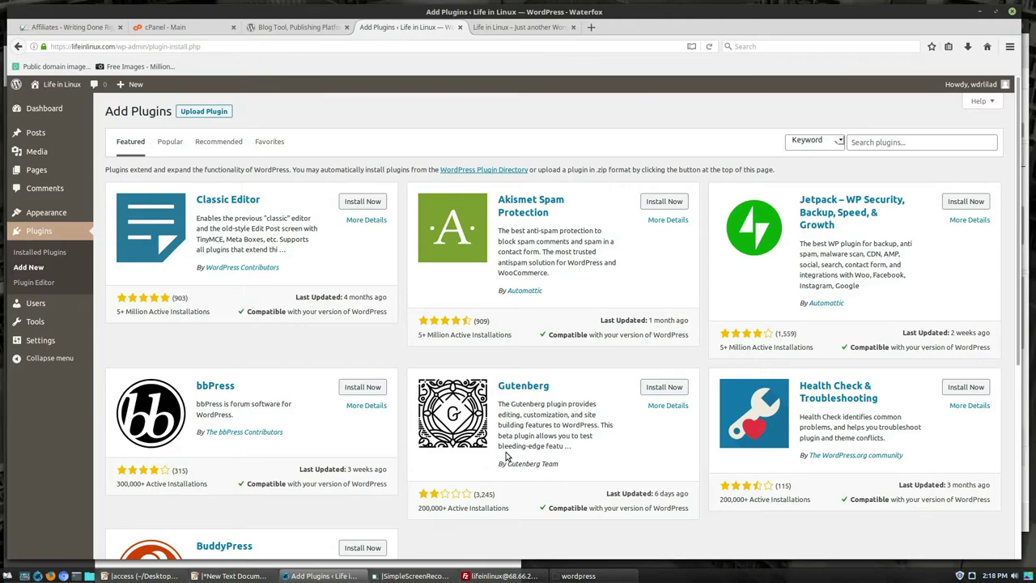
left_click(37, 170)
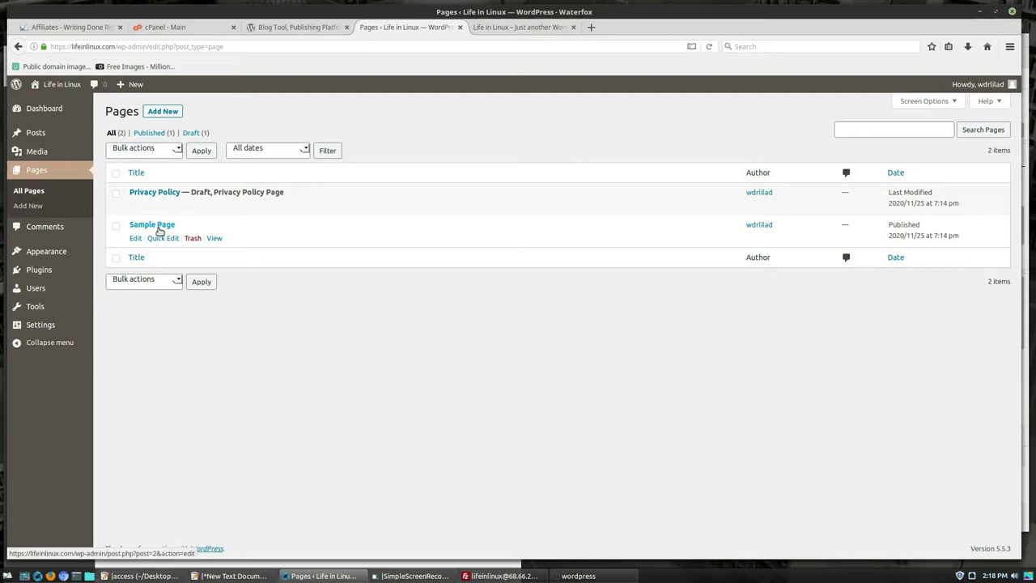
- Open Sample Page in the block editor, dismiss the welcome guide, and select its paragraph and quote blocks
left_click(158, 227)
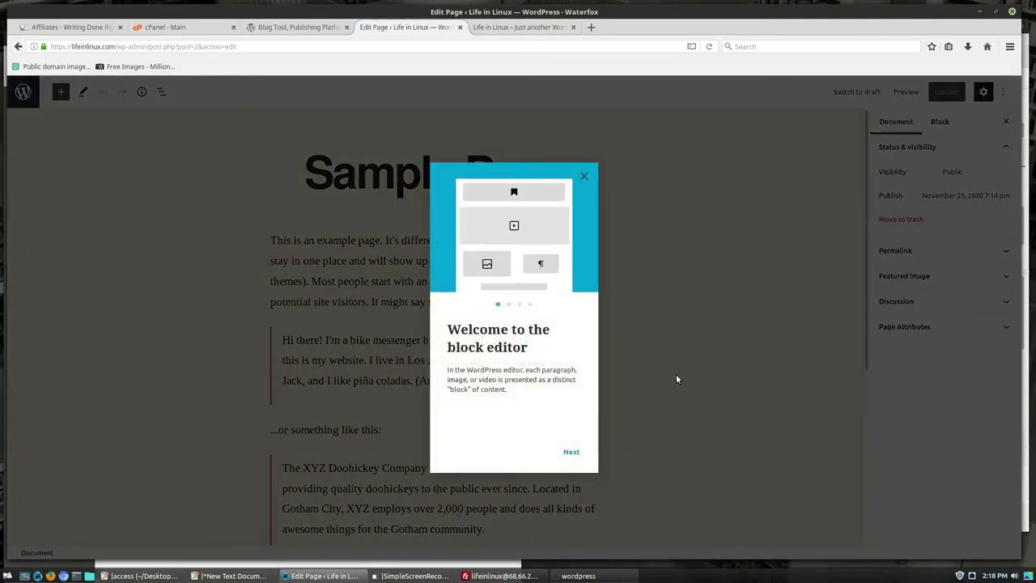
left_click(586, 177)
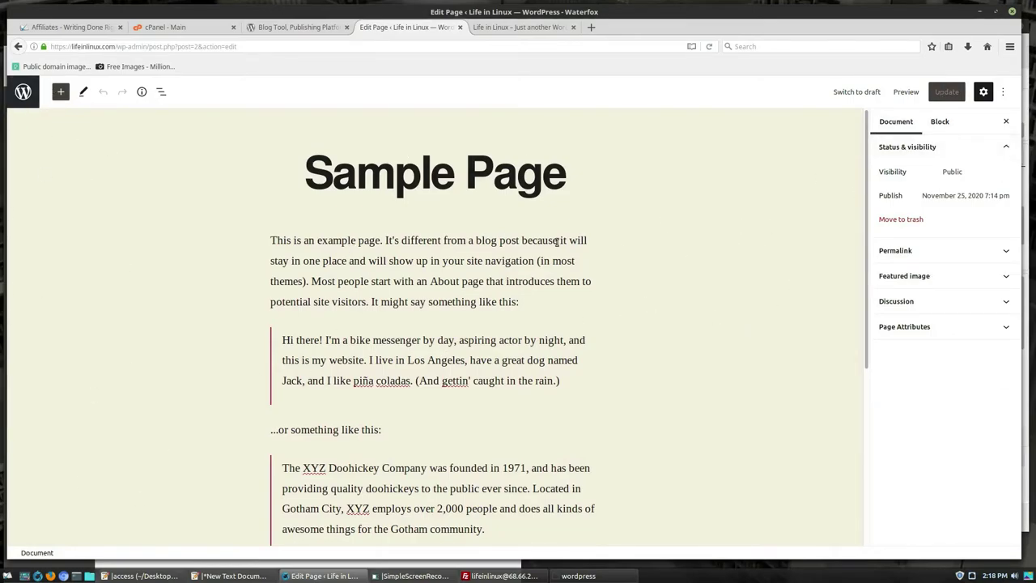
left_click(423, 262)
scroll(423, 261, "down", 3)
left_click(397, 200)
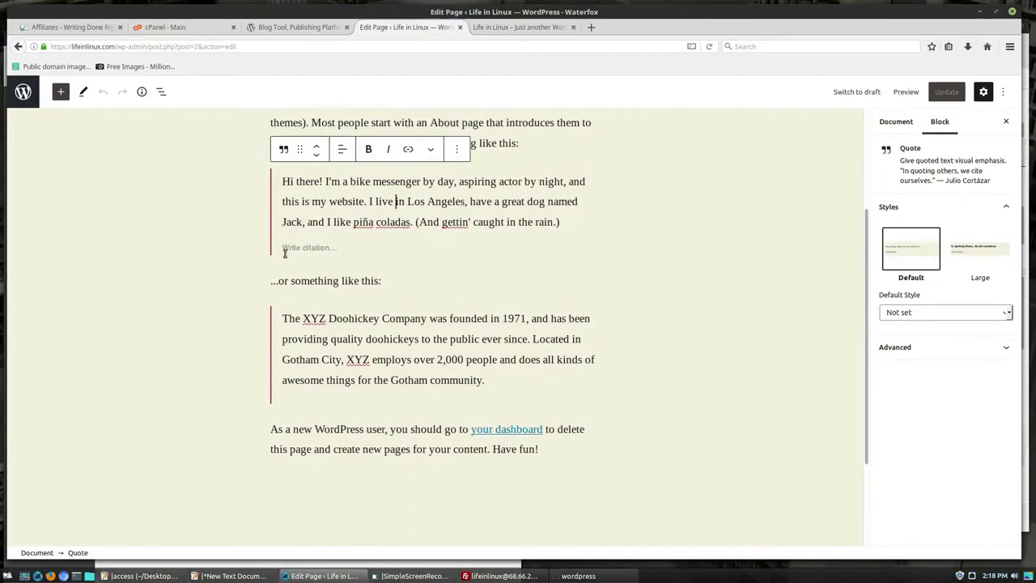
left_click(322, 272)
left_click(385, 319)
- Add a new empty paragraph after the final 'Have fun!' paragraph
left_click(610, 497)
scroll(689, 381, "up", 1)
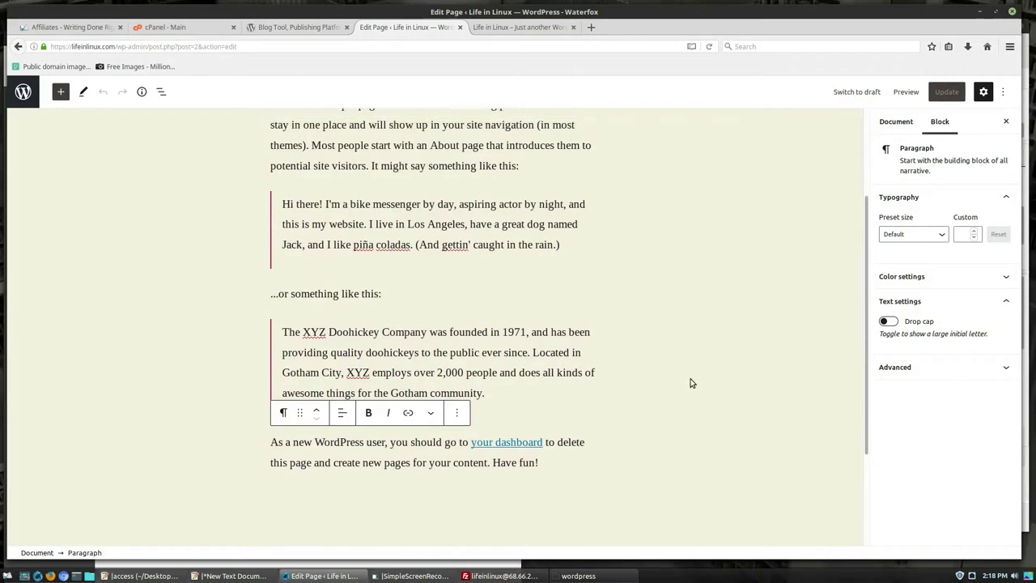
scroll(682, 448, "down", 3)
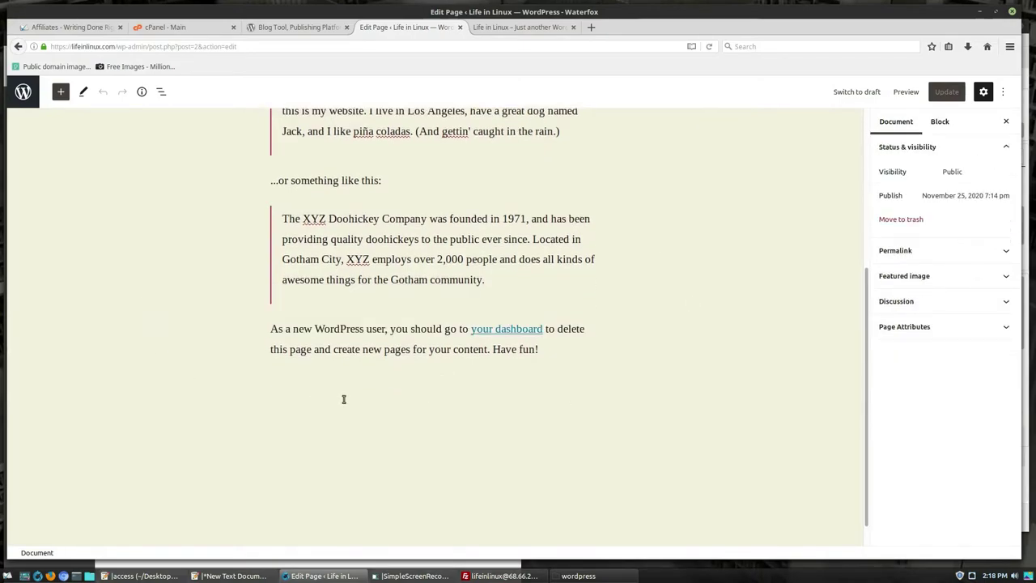
left_click(609, 376)
left_click(558, 349)
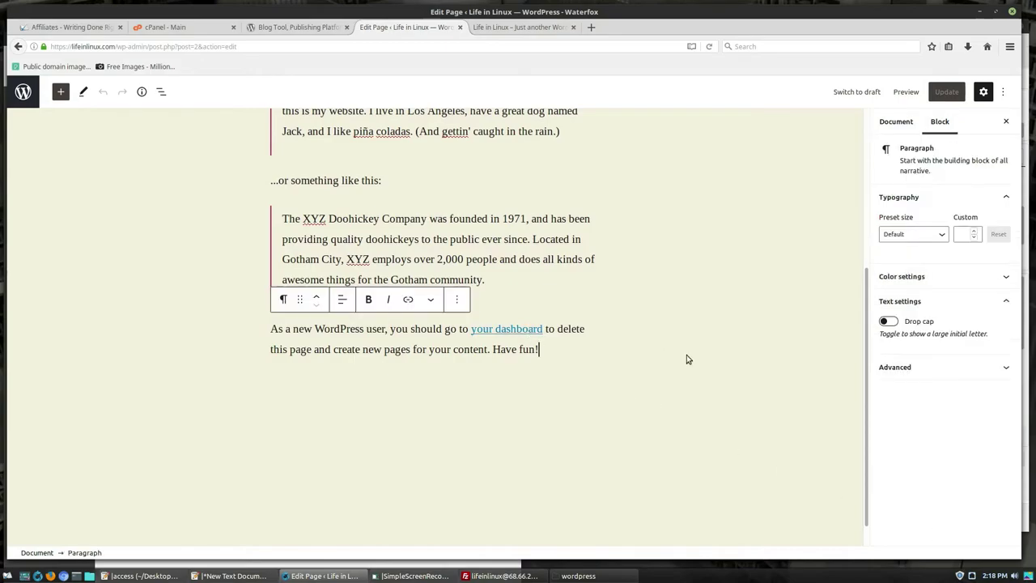
key("Return")
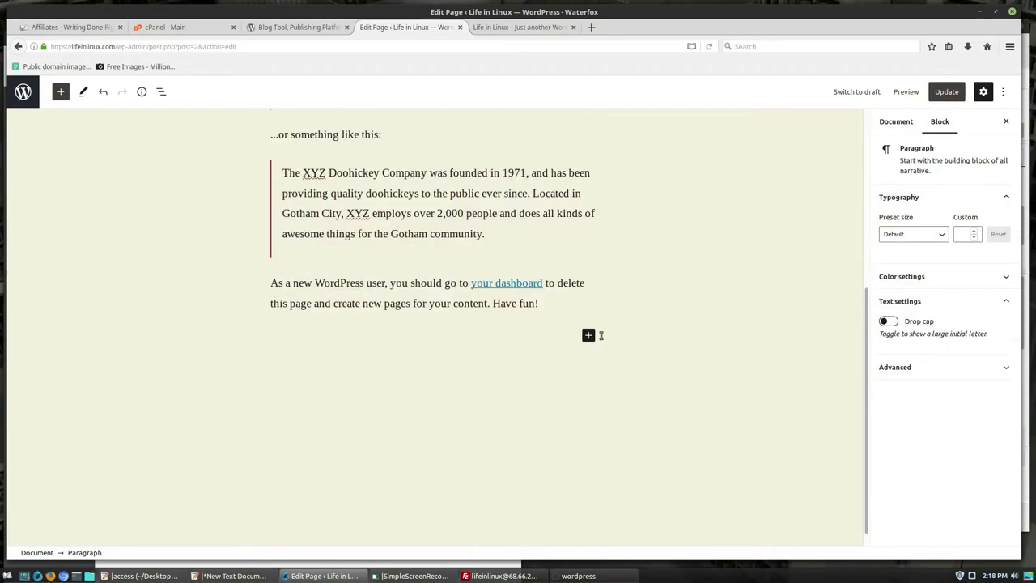
scroll(594, 361, "up", 6)
scroll(525, 236, "down", 2)
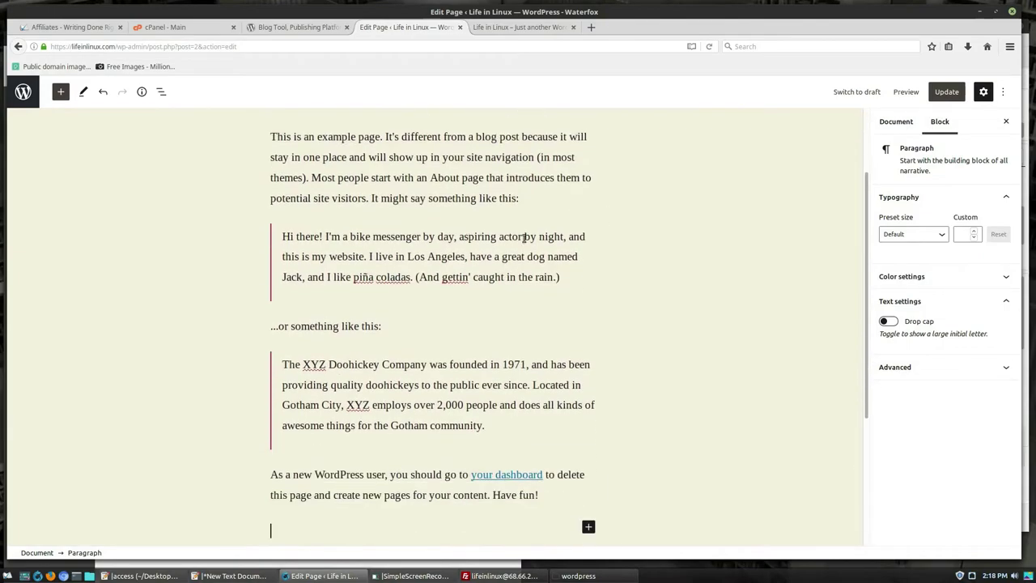
- Reselect the bike messenger quote, view Document and Block settings, then exit via the WordPress logo
left_click(343, 256)
scroll(863, 251, "up", 3)
left_click(896, 121)
left_click(941, 121)
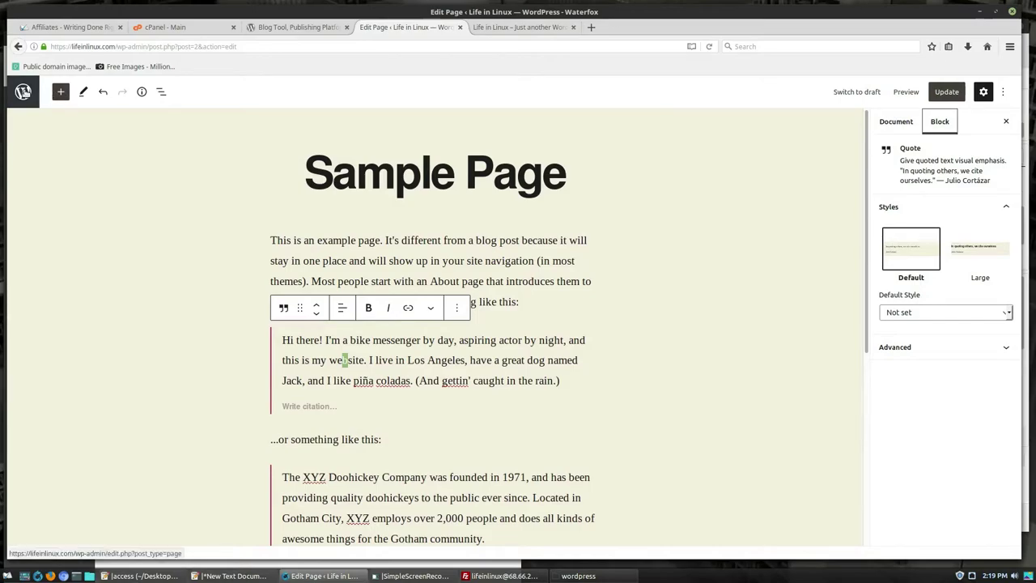
left_click(22, 91)
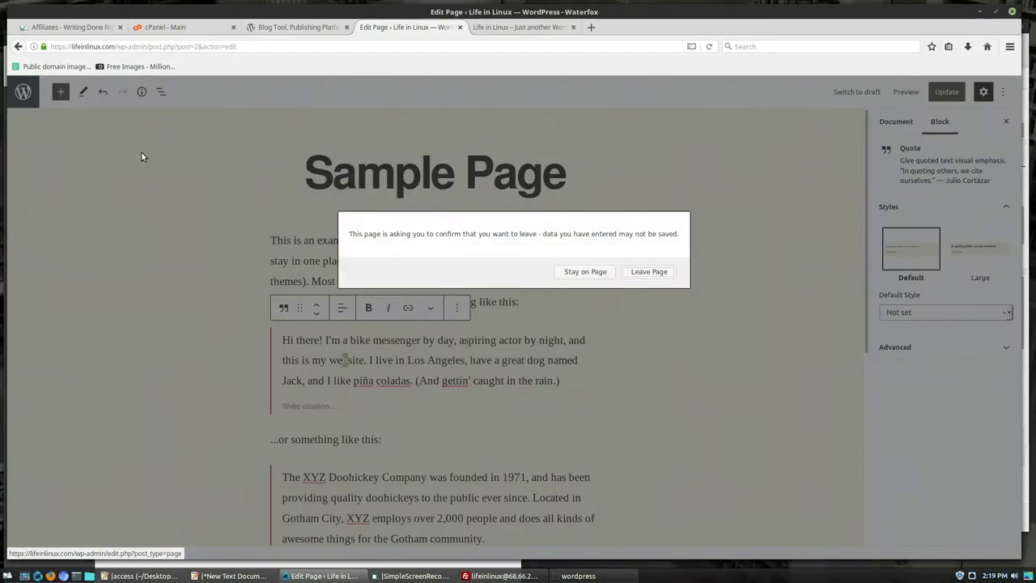
- Discard the Sample Page edits and search Plugins > Add New for 'disable gutenburg'
left_click(647, 272)
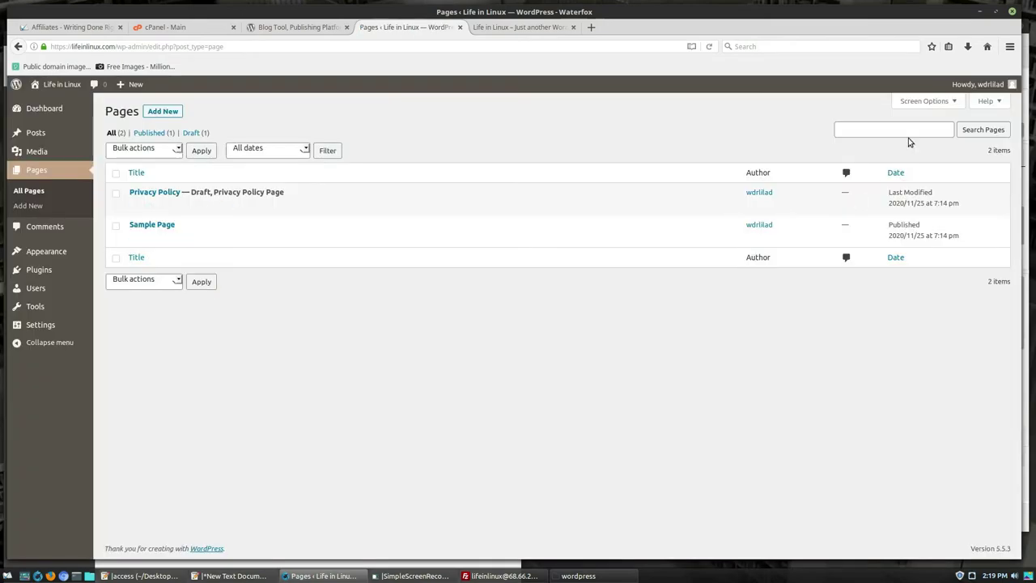
left_click(58, 271)
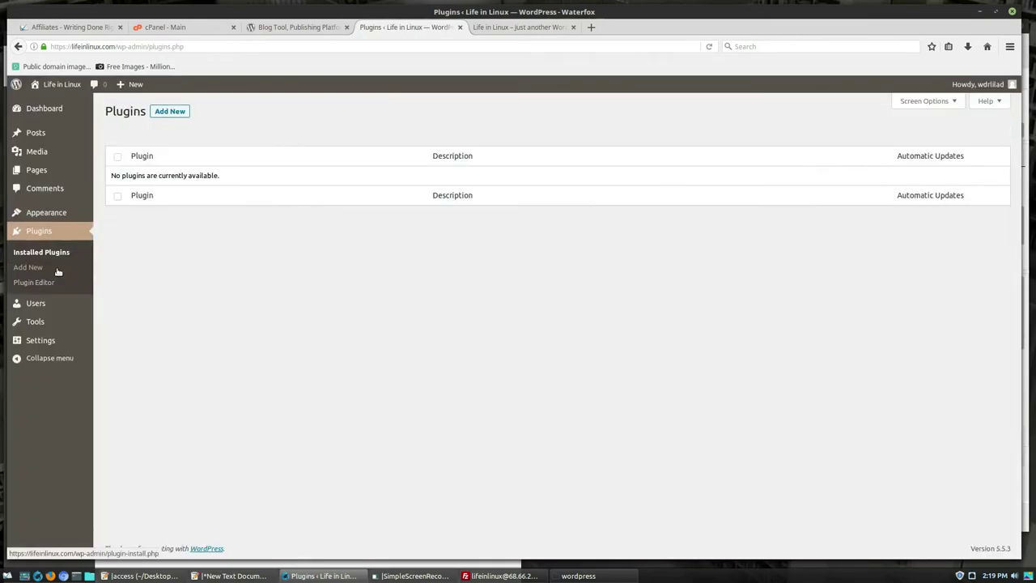
left_click(168, 110)
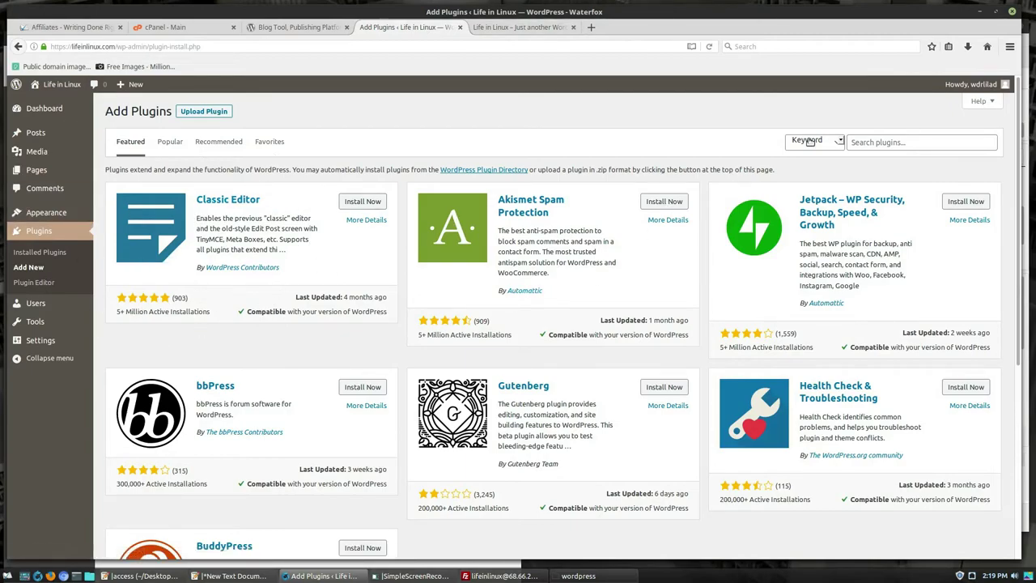
left_click(877, 143)
type("disable gutenbu")
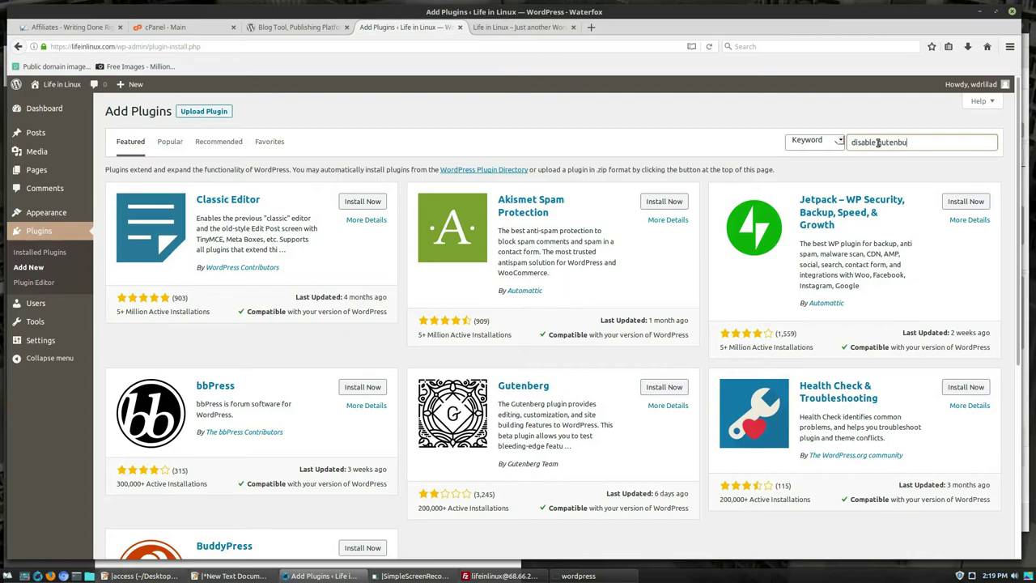
type("rg")
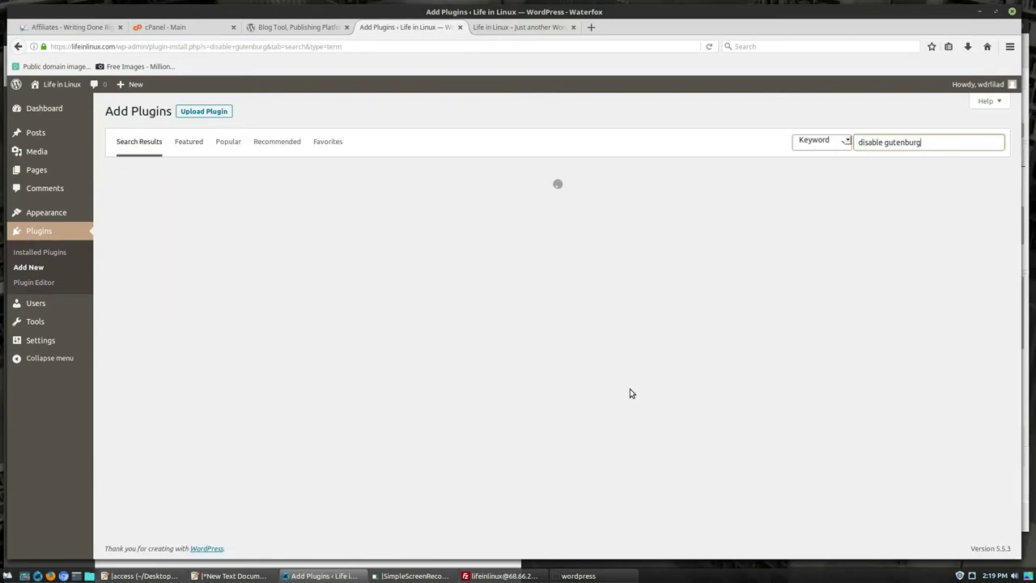